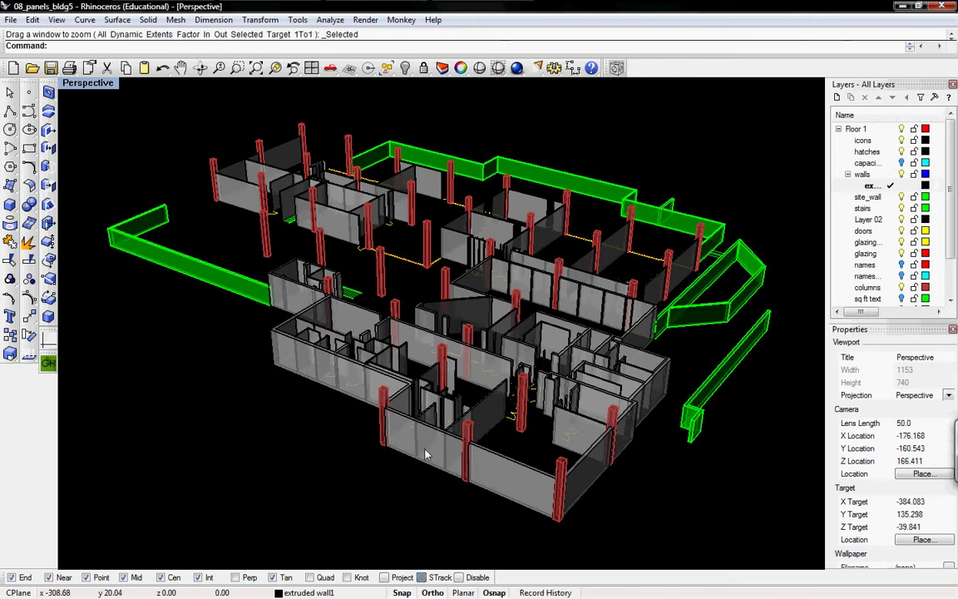
- Add a new layer named PANELS under the walls layer and make it the current layer
scroll(412, 436, "up", 2)
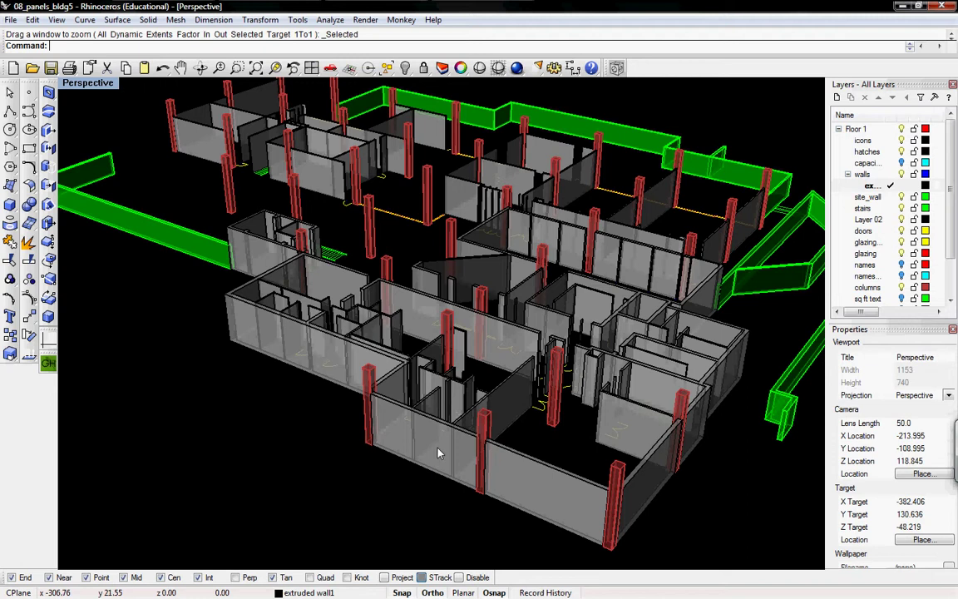
right_click_drag(270, 316, 326, 297, "shift")
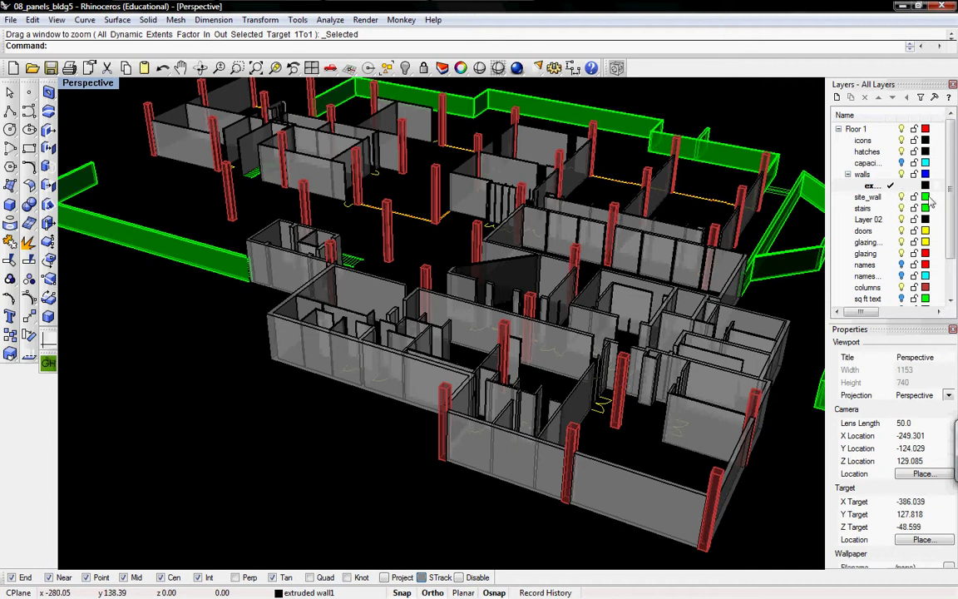
right_click(835, 186)
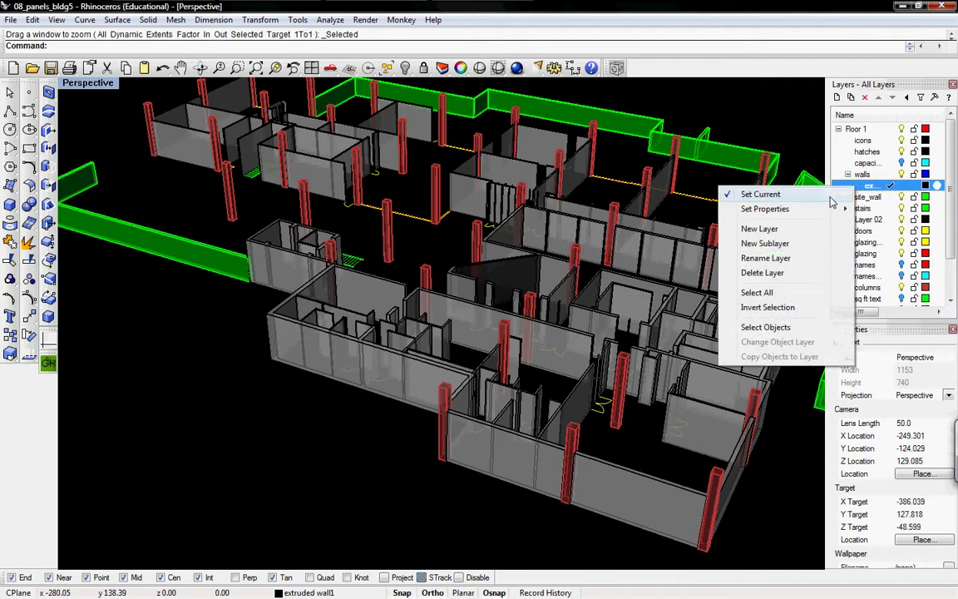
left_click(778, 243)
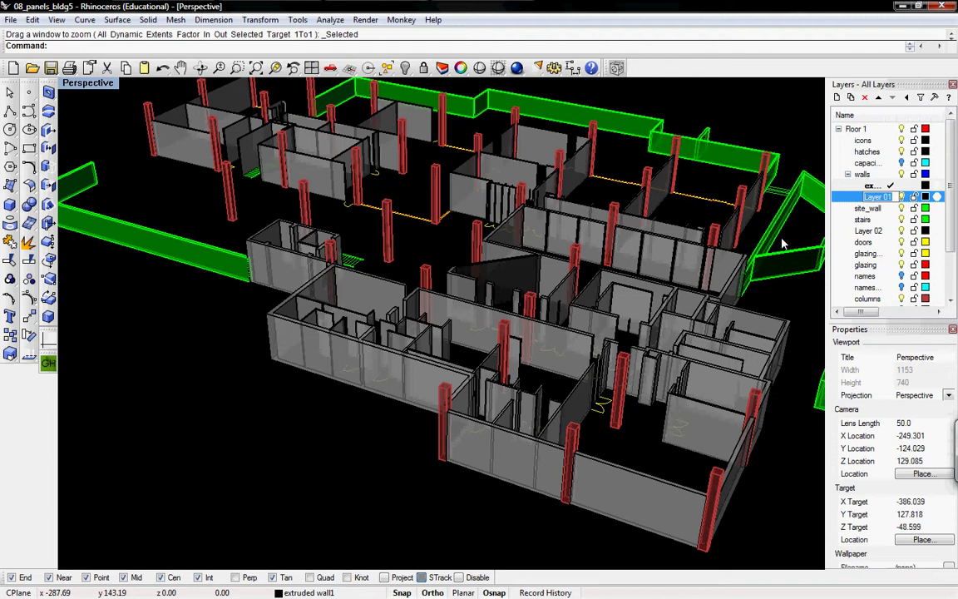
type("PANELS")
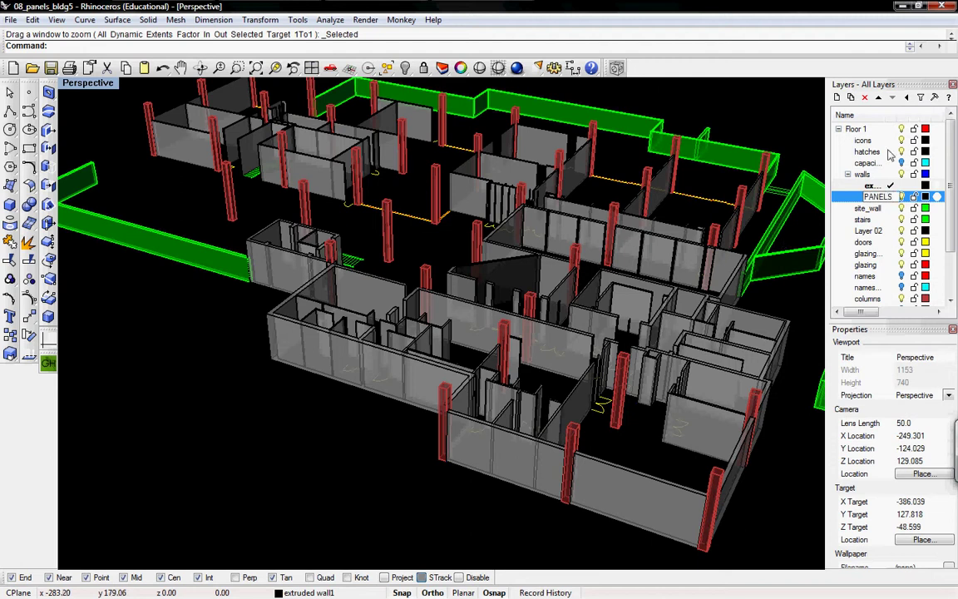
left_click(860, 185)
left_click(854, 197)
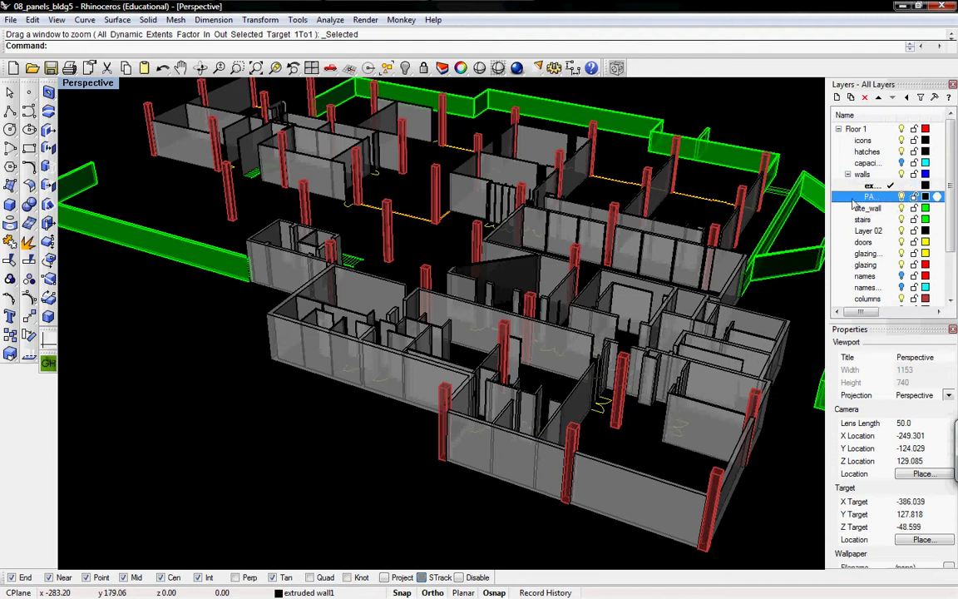
right_click(852, 199)
left_click(824, 209)
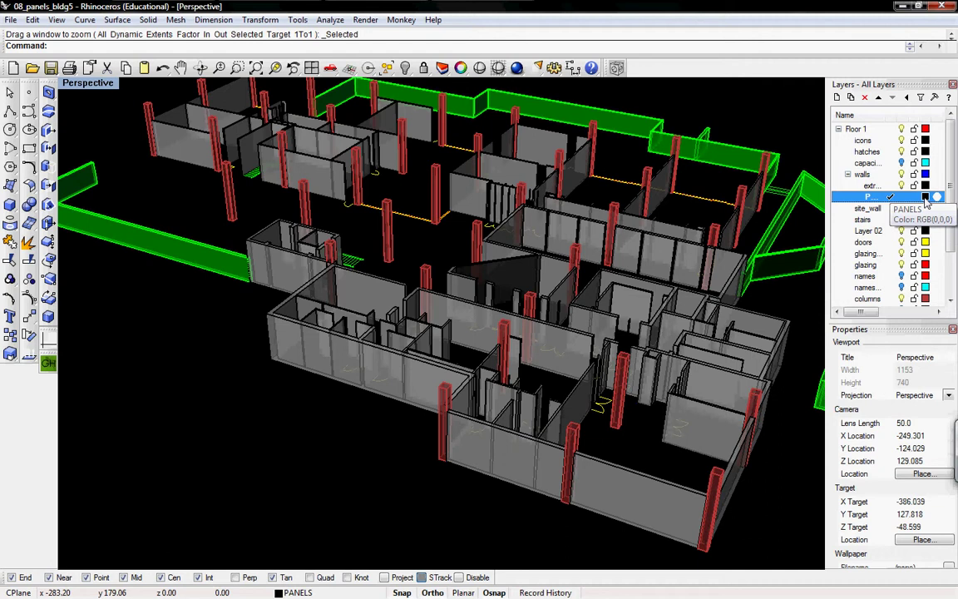
- Set the PANELS layer's colour to SeaGreen
right_click(923, 197)
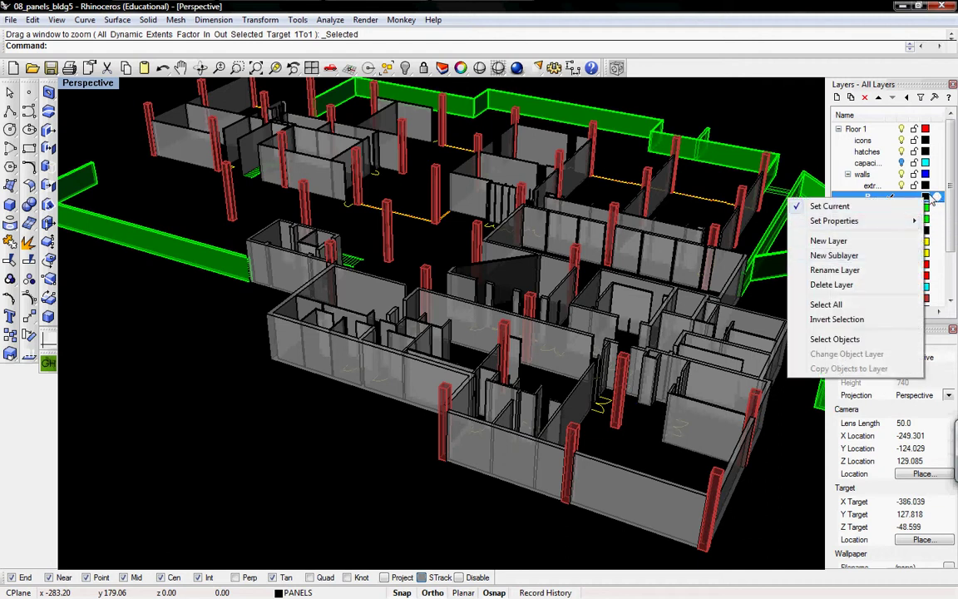
left_click(925, 197)
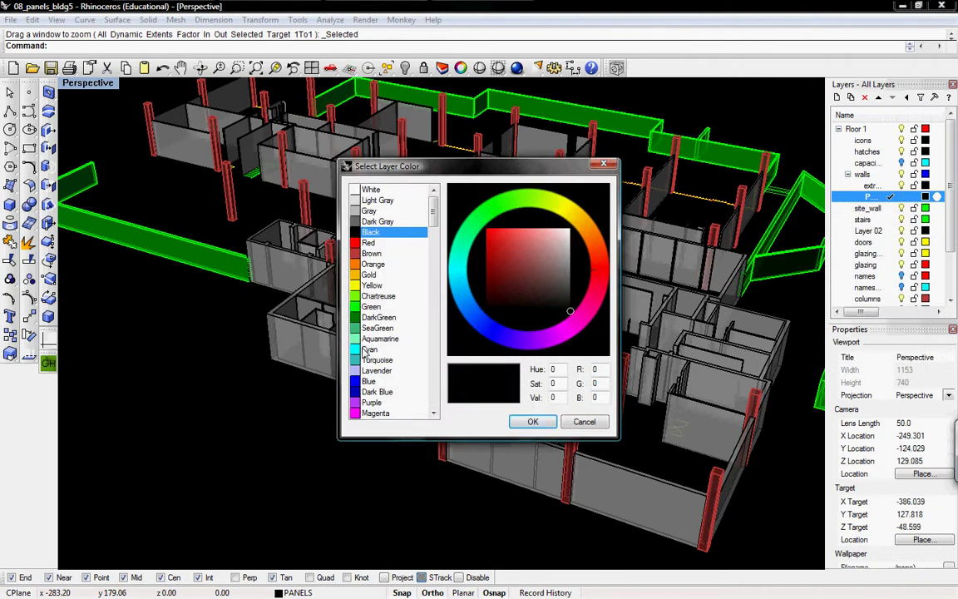
left_click(376, 328)
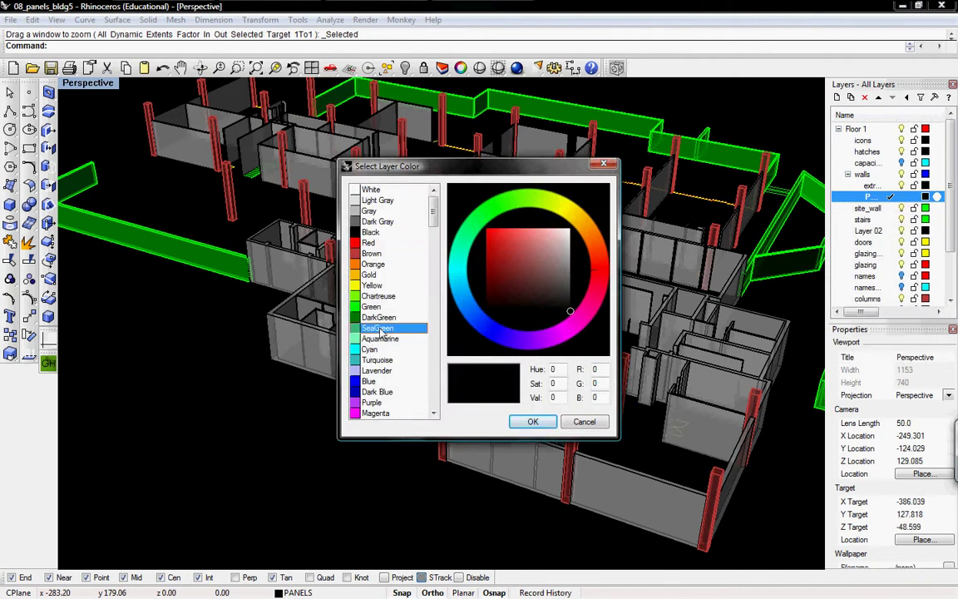
left_click(533, 422)
- Frame the building's far end corner with its columns and hide the extruded wall1 layer so only the wall lines remain there
right_click_drag(358, 206, 479, 316, "shift")
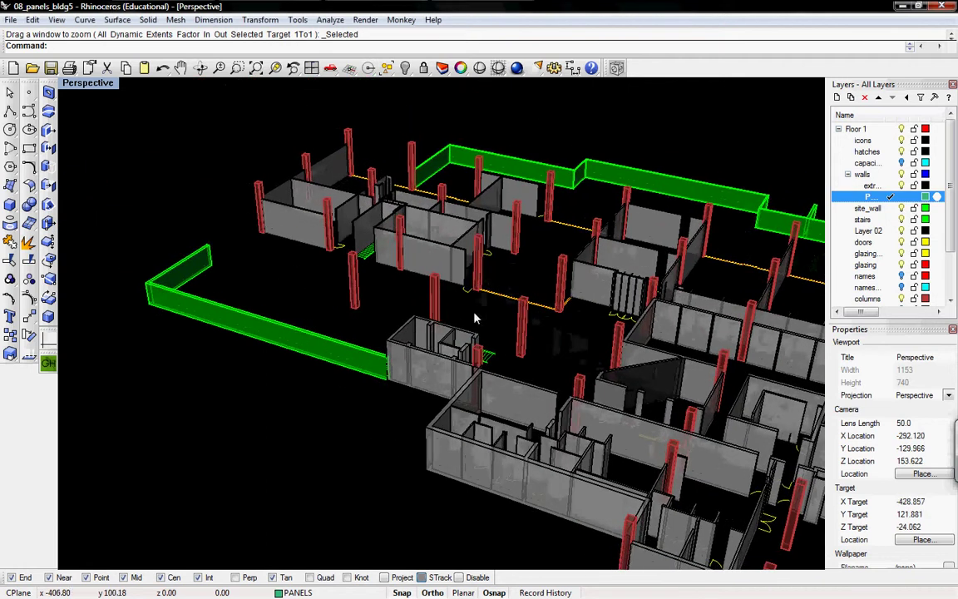
right_click_drag(397, 281, 640, 309)
right_click_drag(381, 416, 572, 331, "shift")
left_click_drag(482, 351, 349, 266)
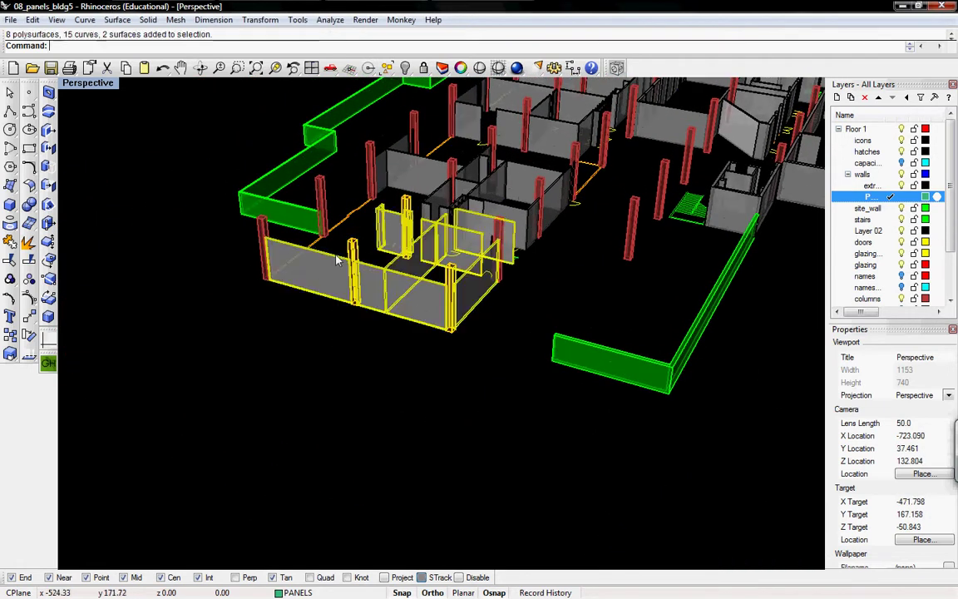
left_click(256, 68)
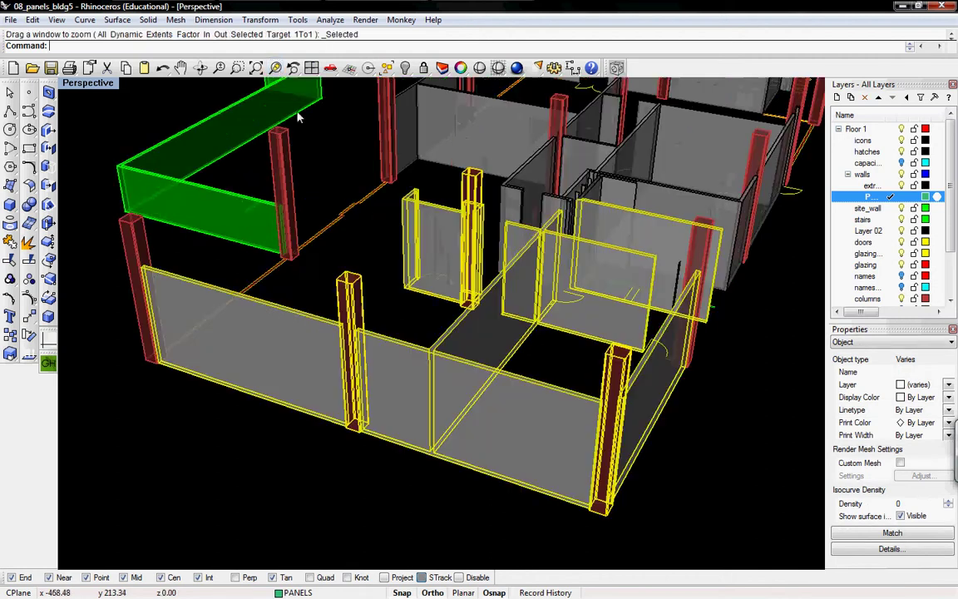
left_click(458, 542)
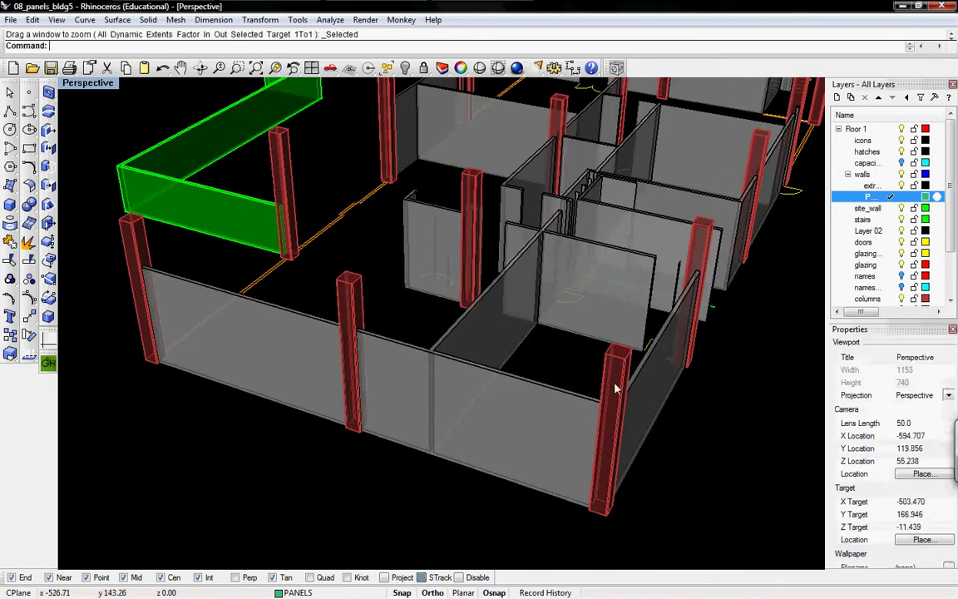
left_click(902, 185)
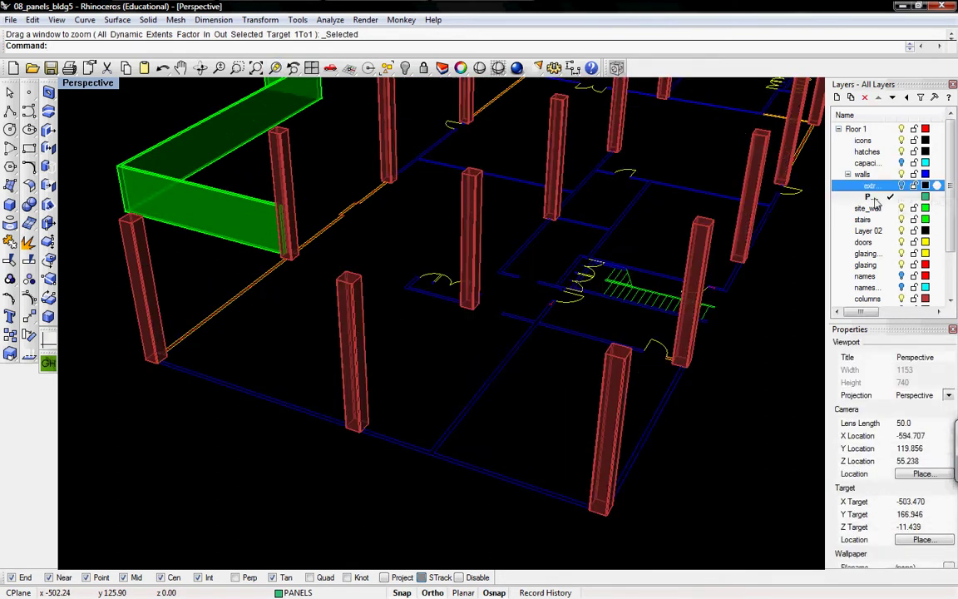
- Create a box from a point on the outer wall line near the corner column, with length 4, width .5 and height 12
right_click_drag(506, 401, 618, 434, "shift")
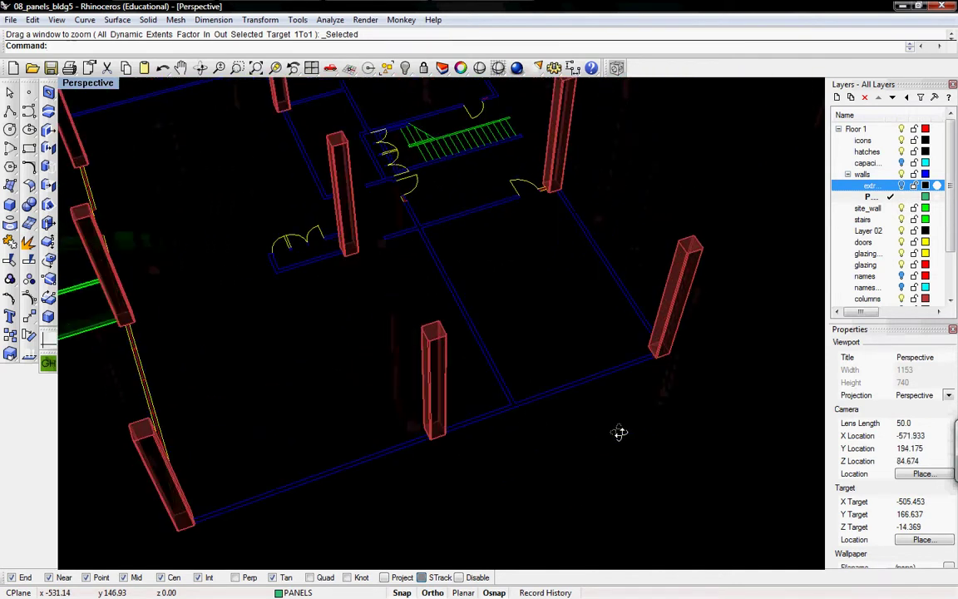
scroll(642, 387, "up", 5)
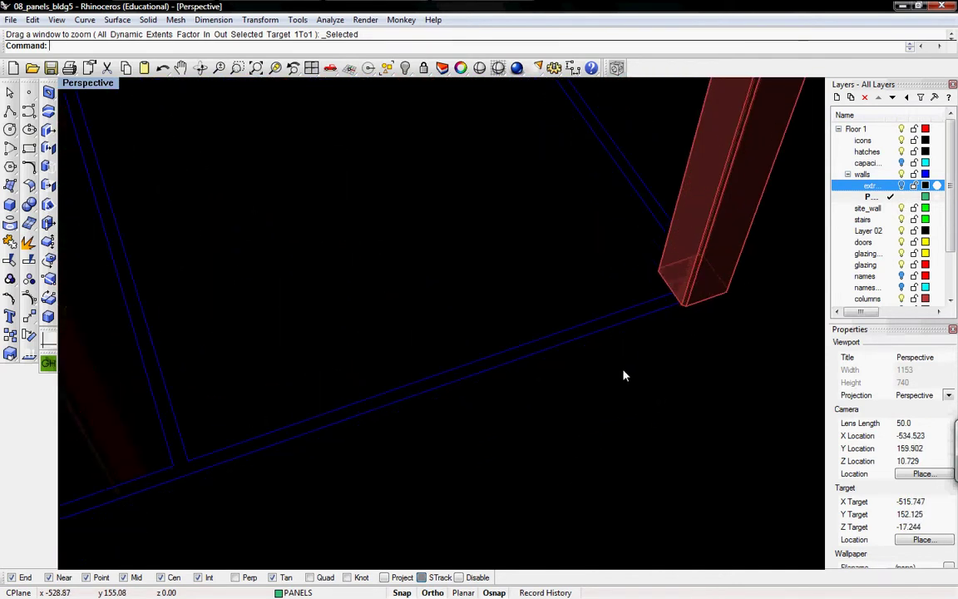
right_click_drag(622, 374, 471, 376, "shift")
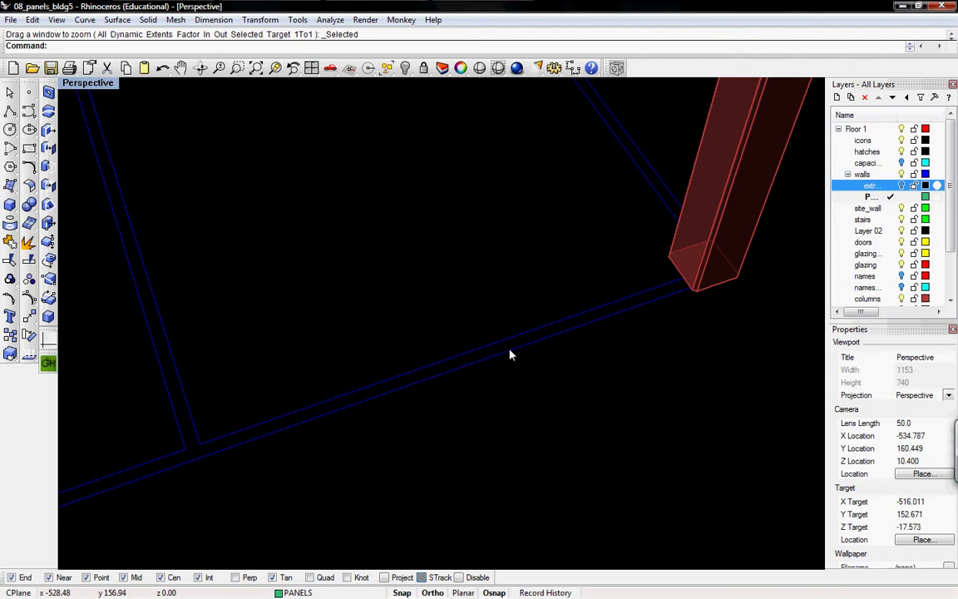
right_click_drag(516, 352, 428, 366)
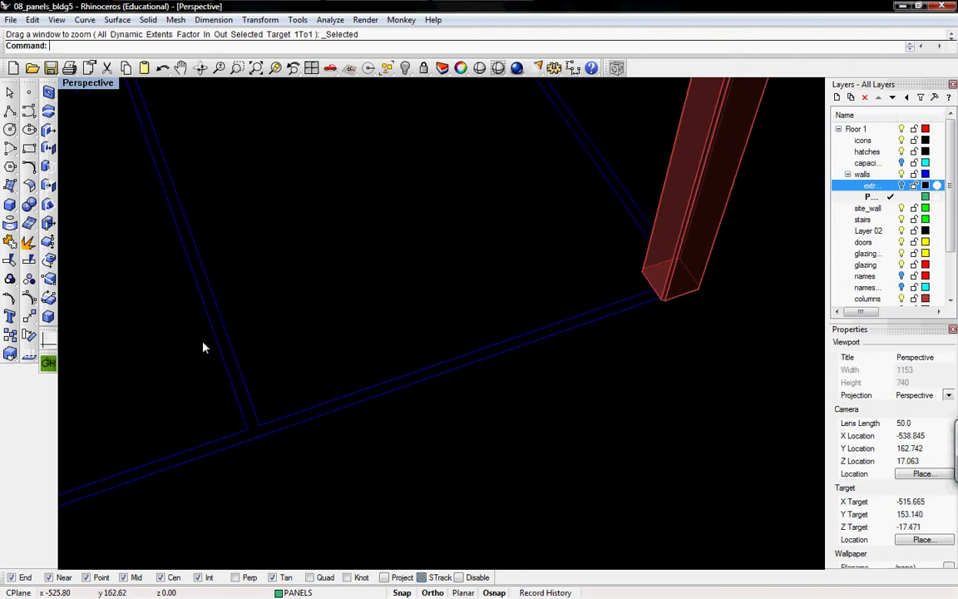
left_click(12, 206)
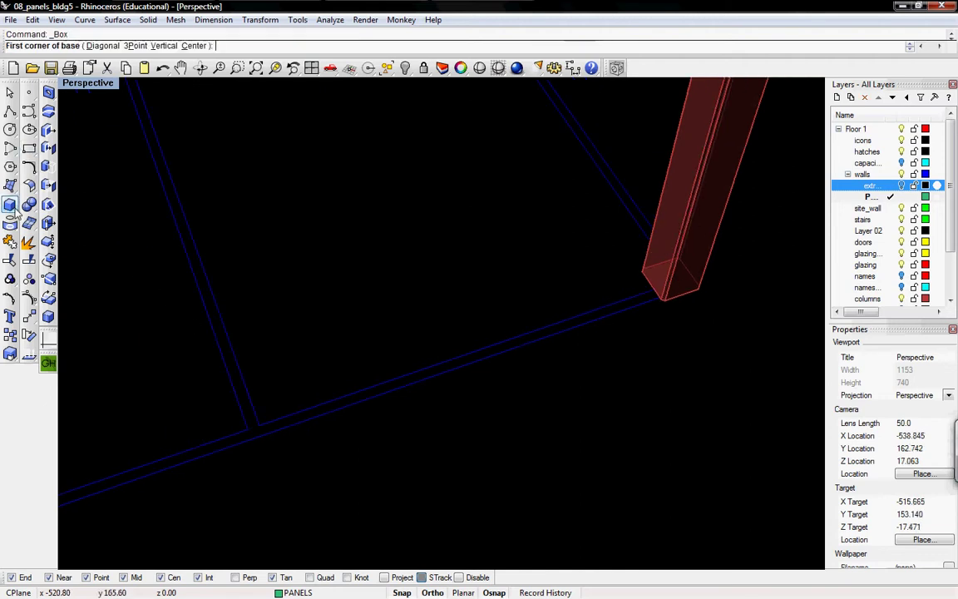
scroll(346, 409, "up", 2)
left_click(348, 409)
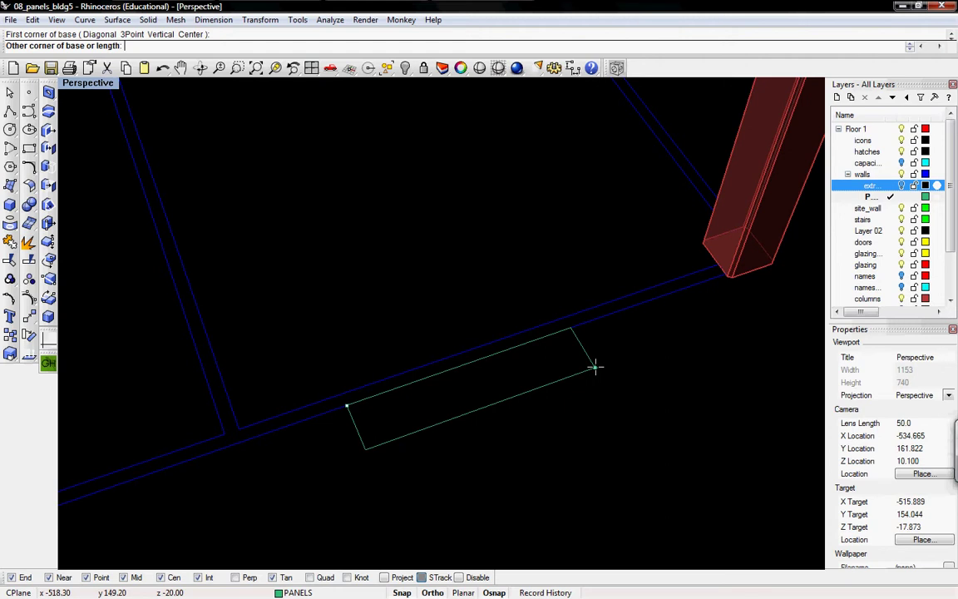
key("Return")
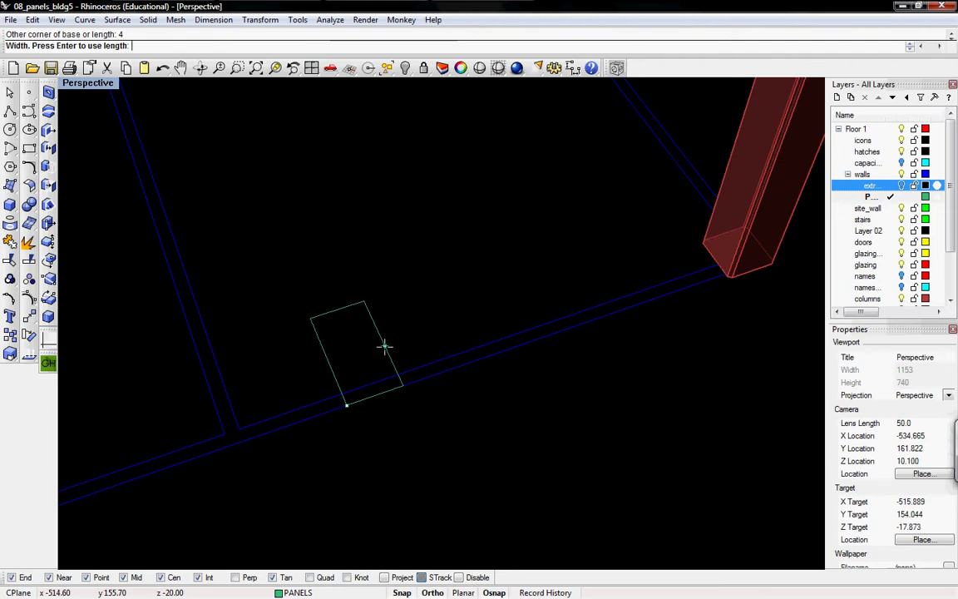
key("Return")
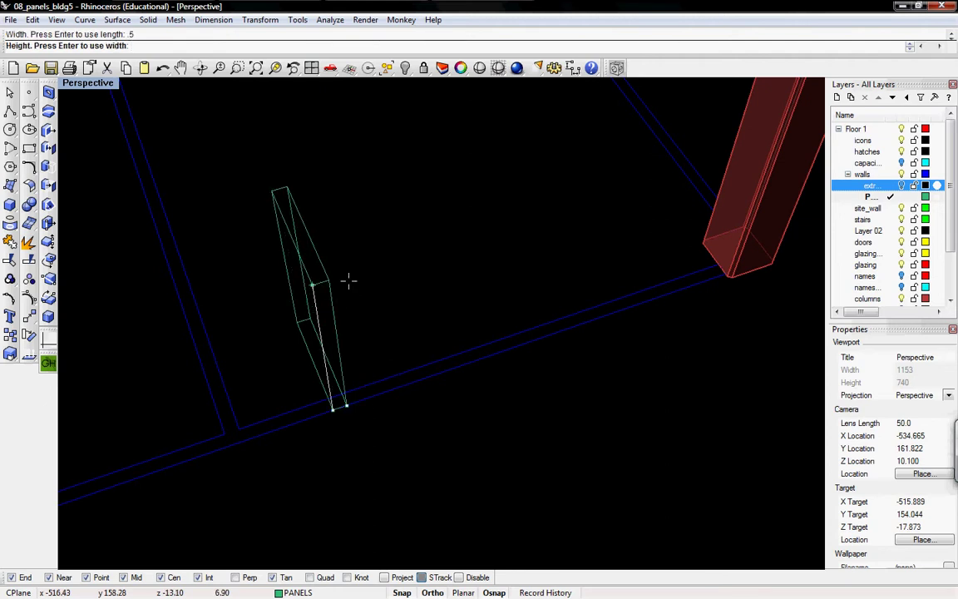
type("12")
key("Return")
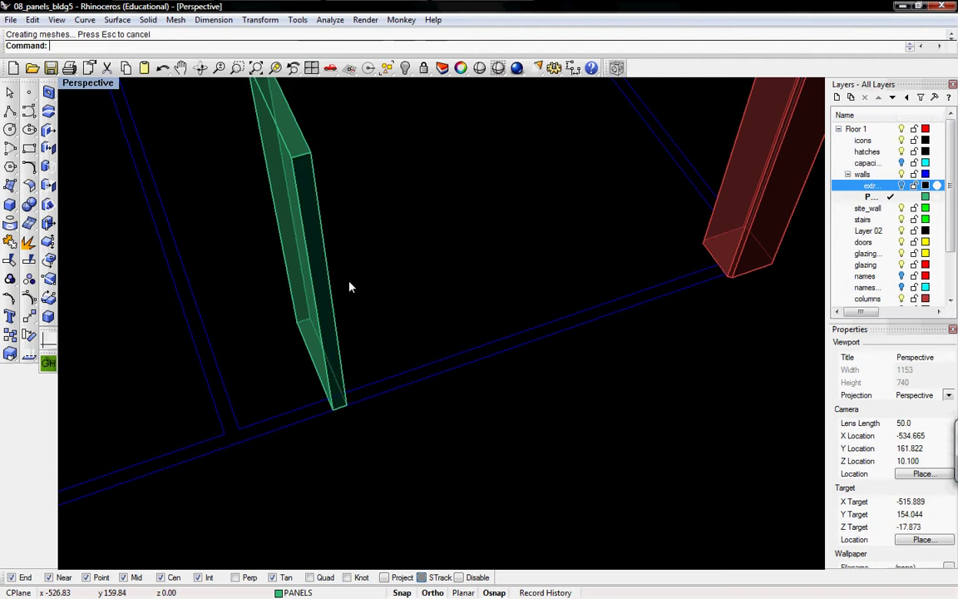
- Rotate the box panel a quarter turn about its outer base corner so it lies along the wall lines
right_click_drag(347, 292, 333, 389)
left_click(331, 306)
type("Ro")
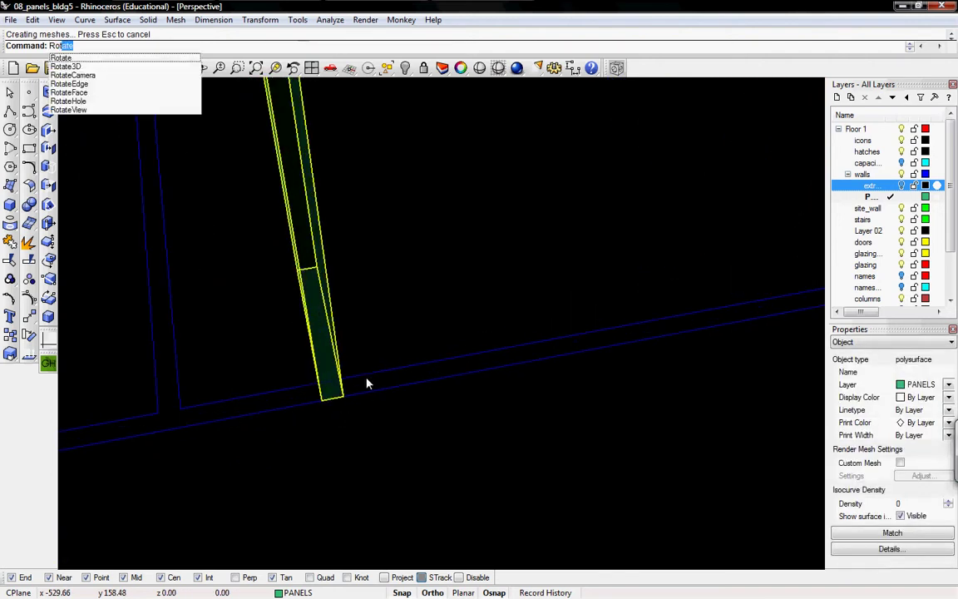
key("Return")
left_click(344, 396)
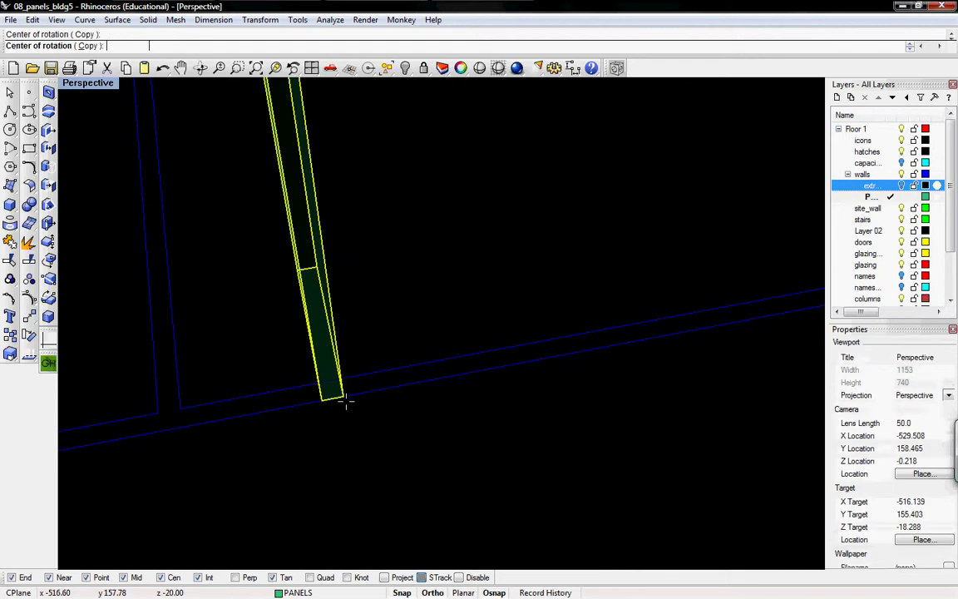
left_click(322, 400)
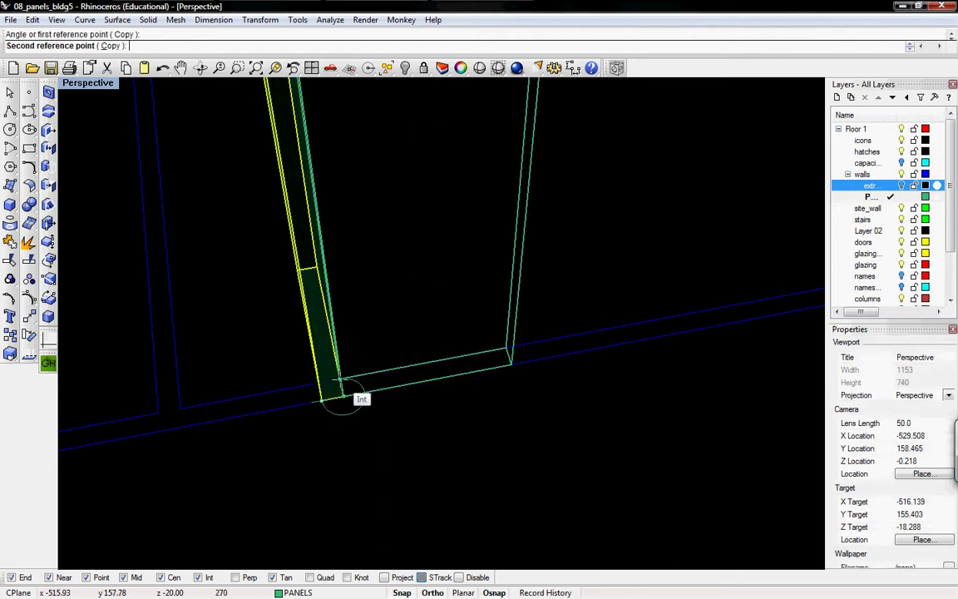
left_click(339, 381)
- Inspect the rotated panel's placement along the outer wall line between the end columns
scroll(391, 383, "down", 4)
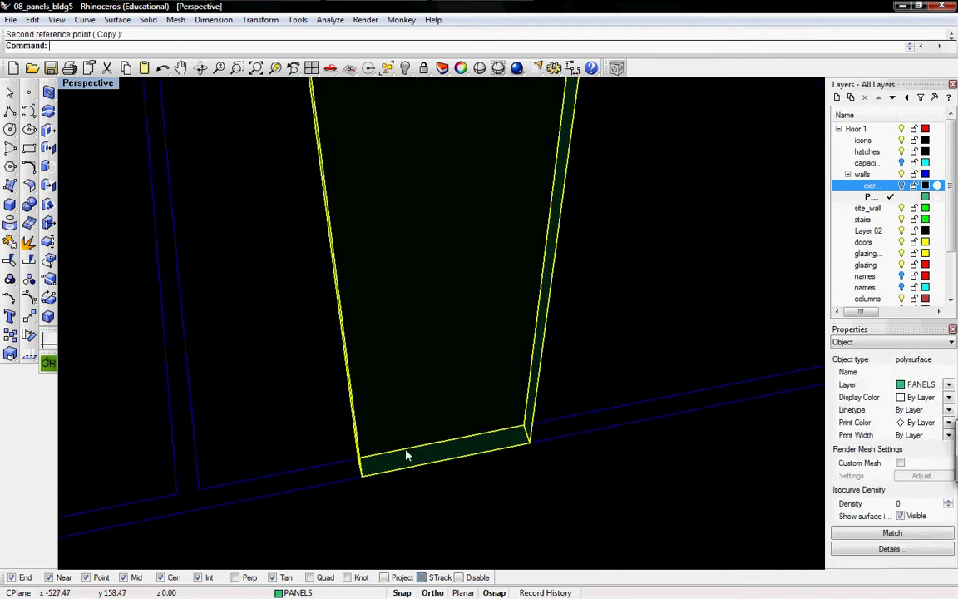
scroll(317, 387, "down", 5)
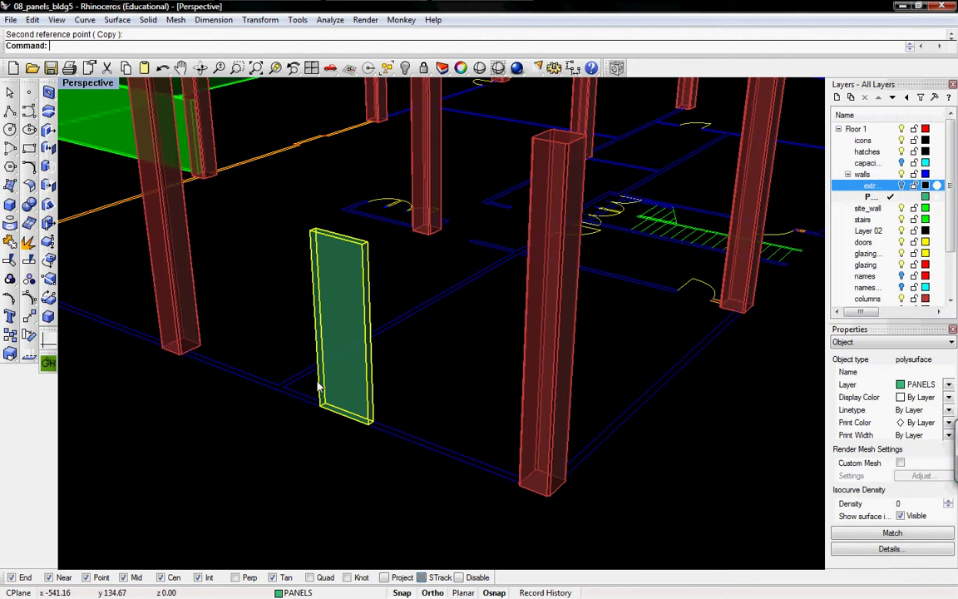
scroll(318, 387, "down", 4)
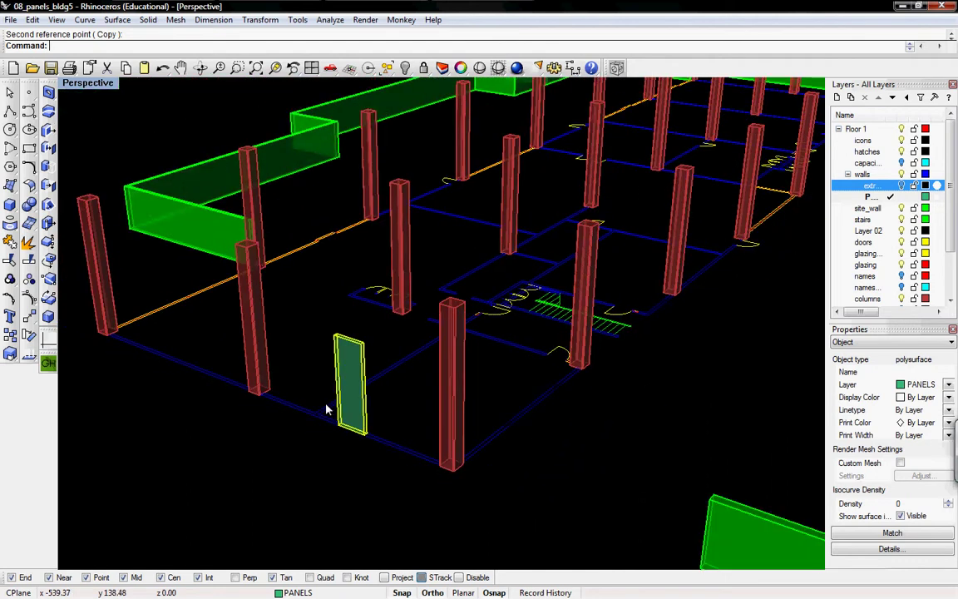
scroll(332, 412, "up", 1)
mouse_move(347, 425)
right_mouse_down()
mouse_move(342, 398)
mouse_move(370, 392)
mouse_move(340, 406)
right_mouse_up()
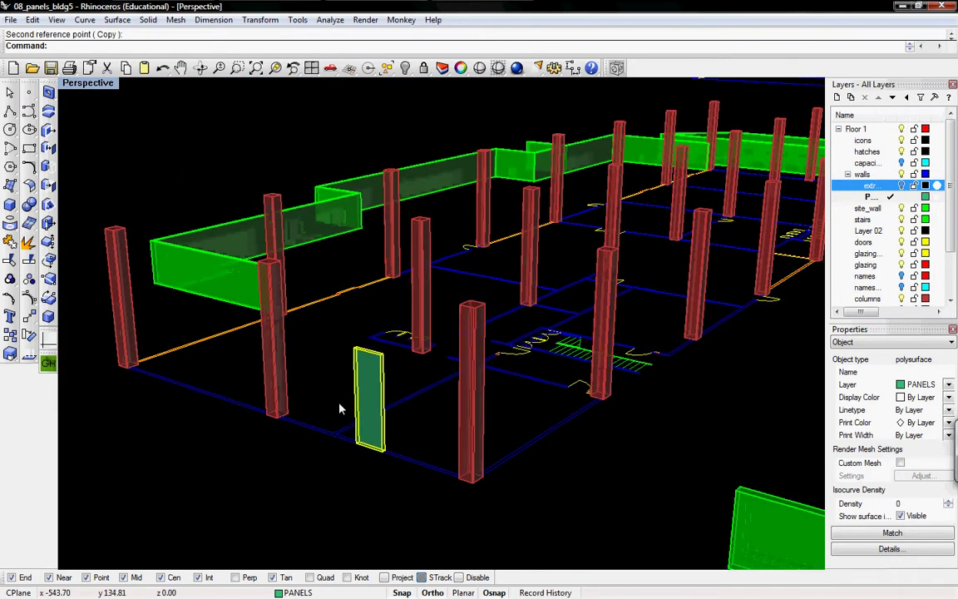
left_click(308, 456)
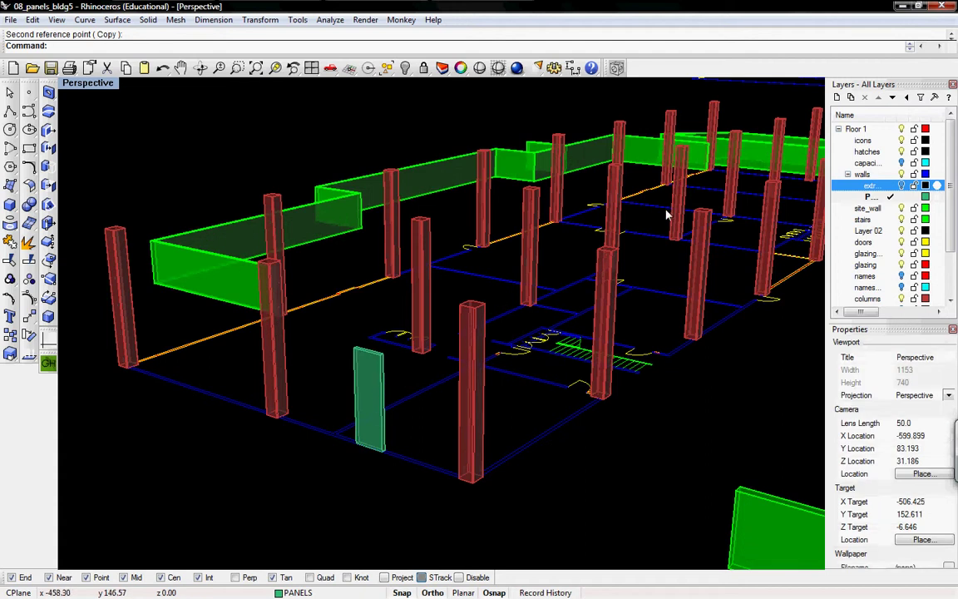
scroll(370, 422, "up", 2)
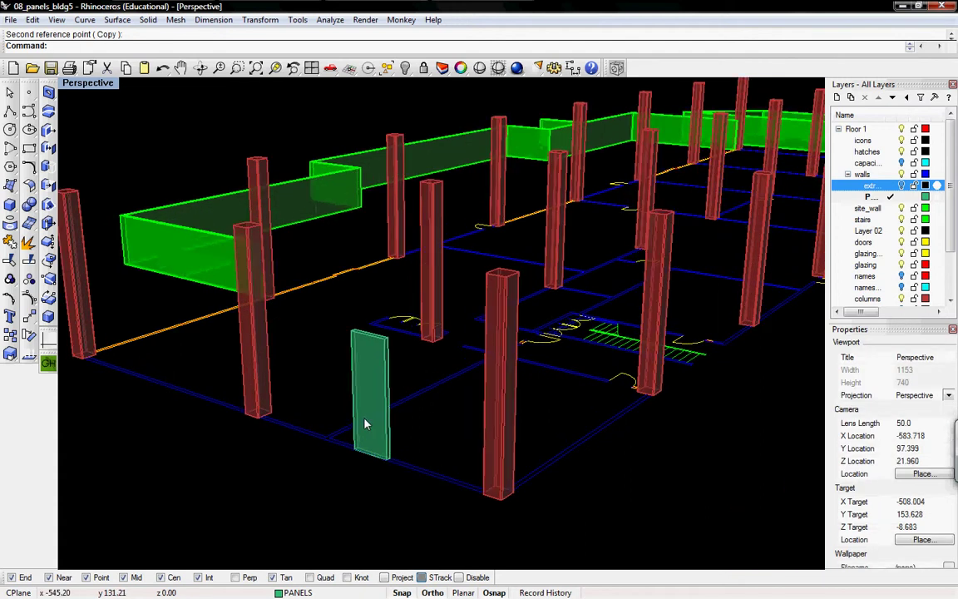
scroll(424, 427, "up", 4)
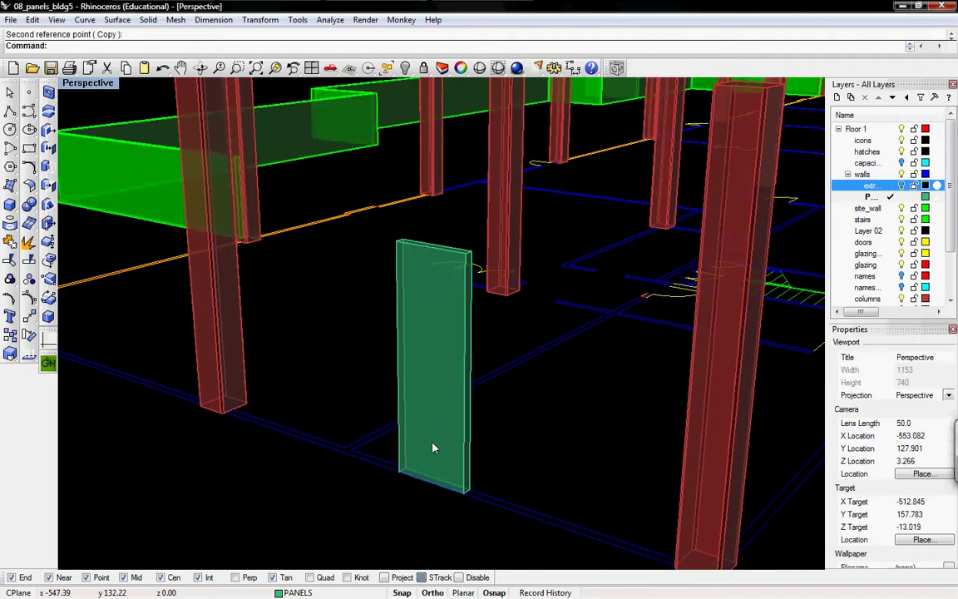
- Copy the panel along the wall line from its outer base corner to its opposite base corner, placing a second panel beside it
left_click(443, 441)
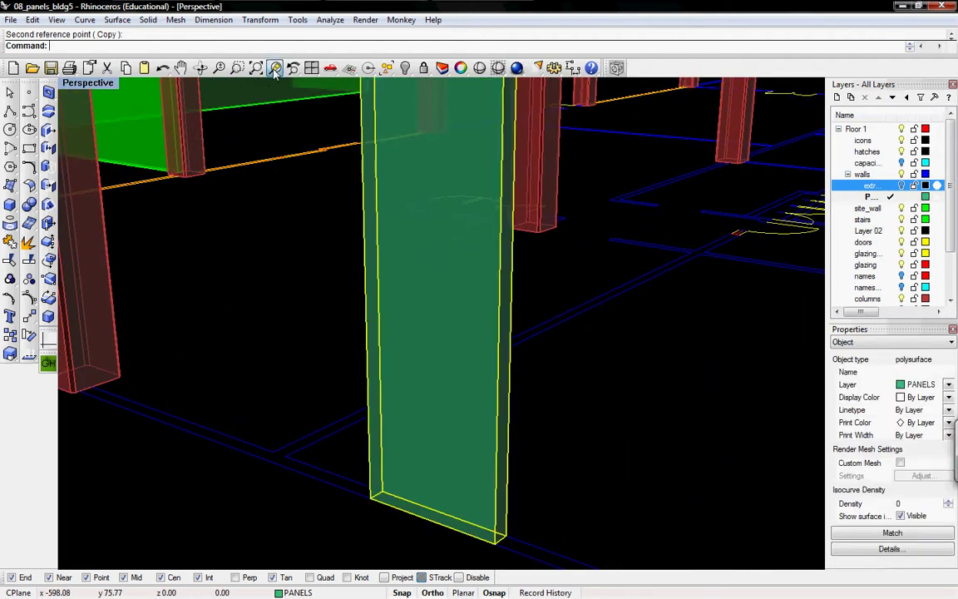
left_click(275, 68)
right_click_drag(354, 406, 381, 417)
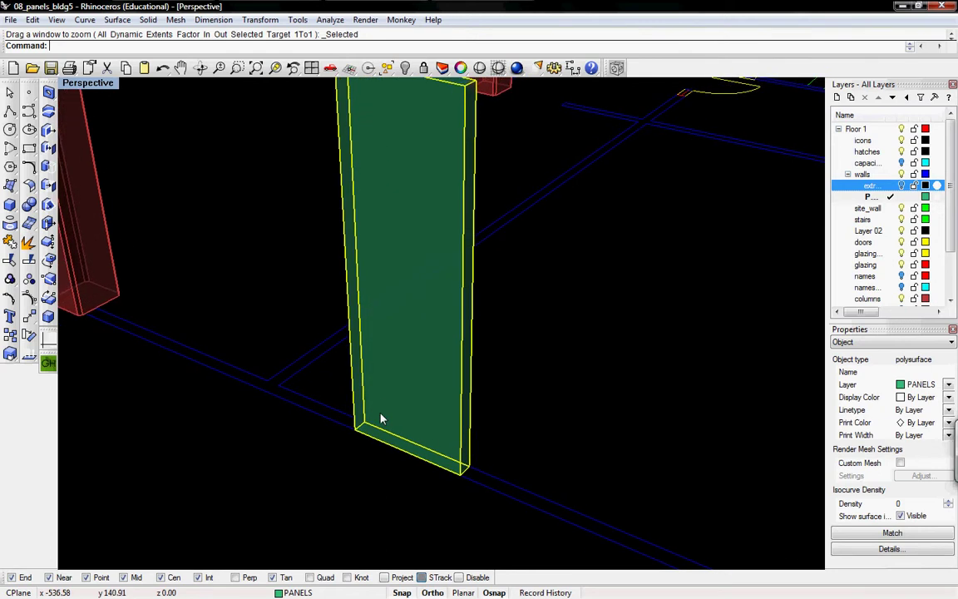
right_click_drag(394, 428, 374, 422, "shift")
type("Copy")
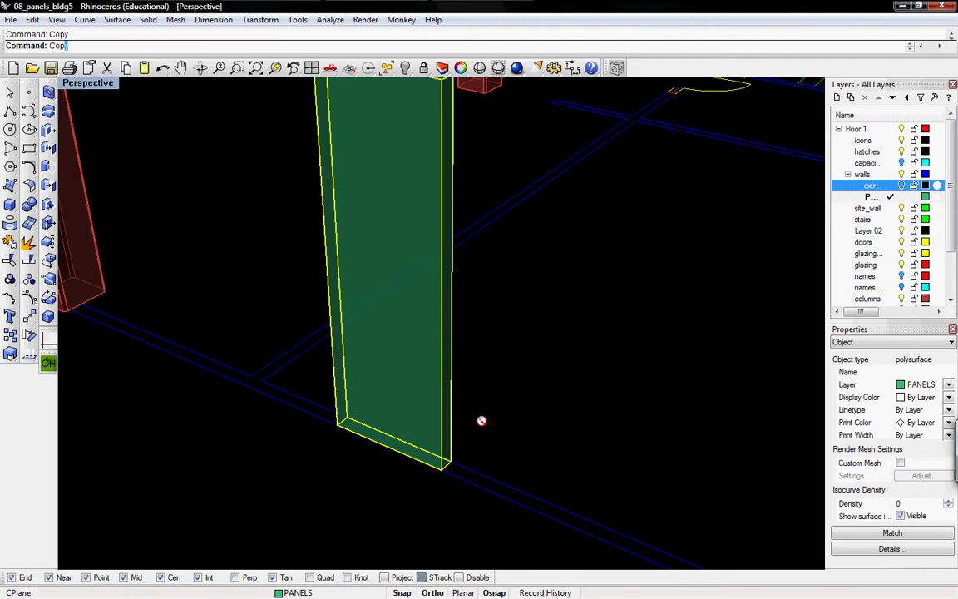
key("Return")
left_click(364, 445)
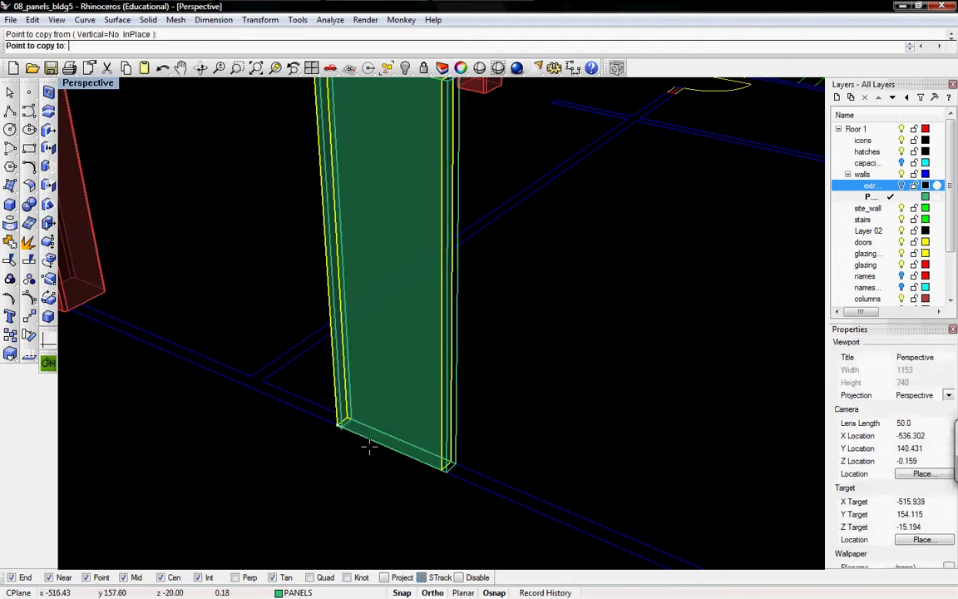
left_click(445, 471)
right_click(363, 466)
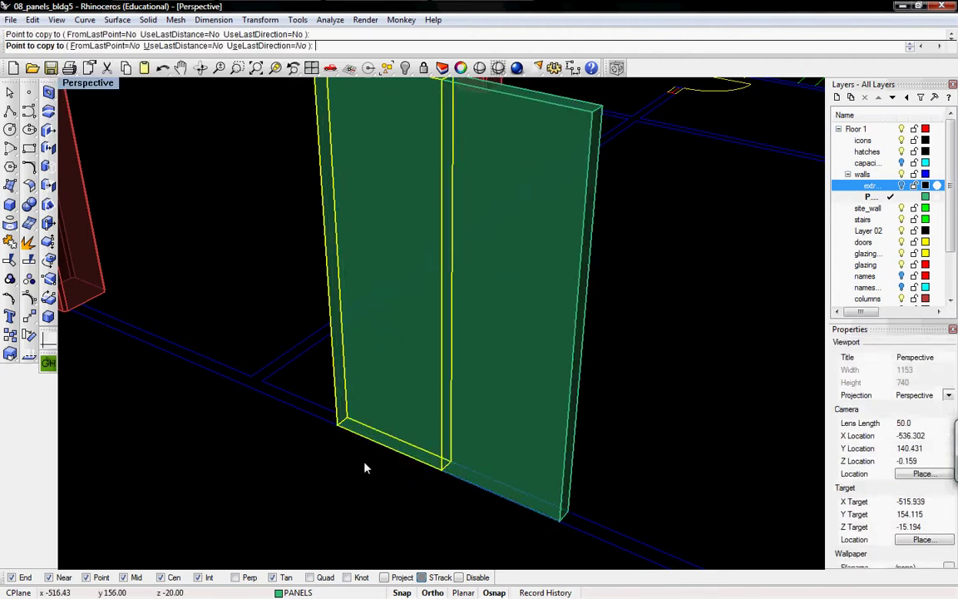
right_click_drag(381, 477, 420, 564)
left_click(636, 443)
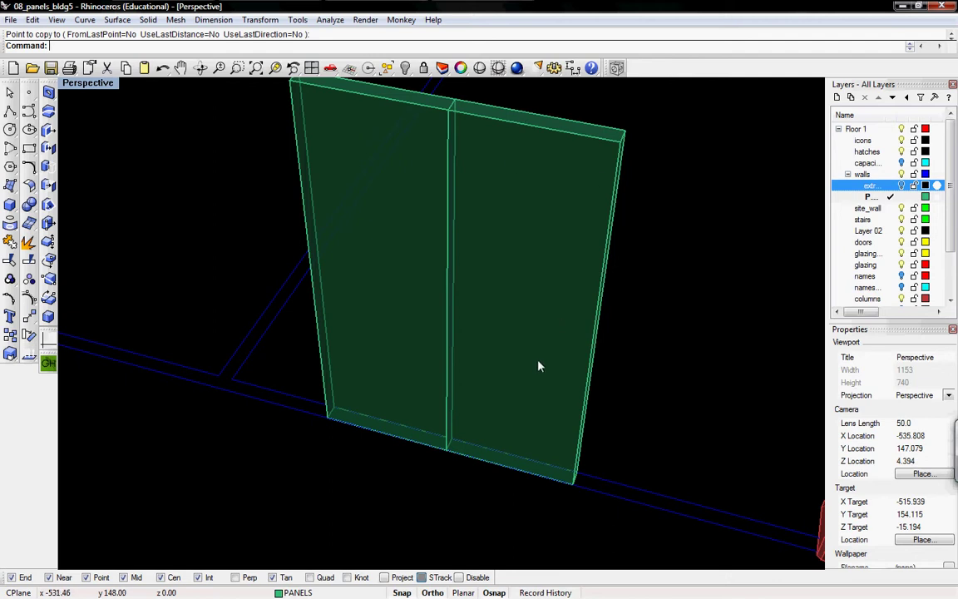
scroll(526, 356, "down", 3)
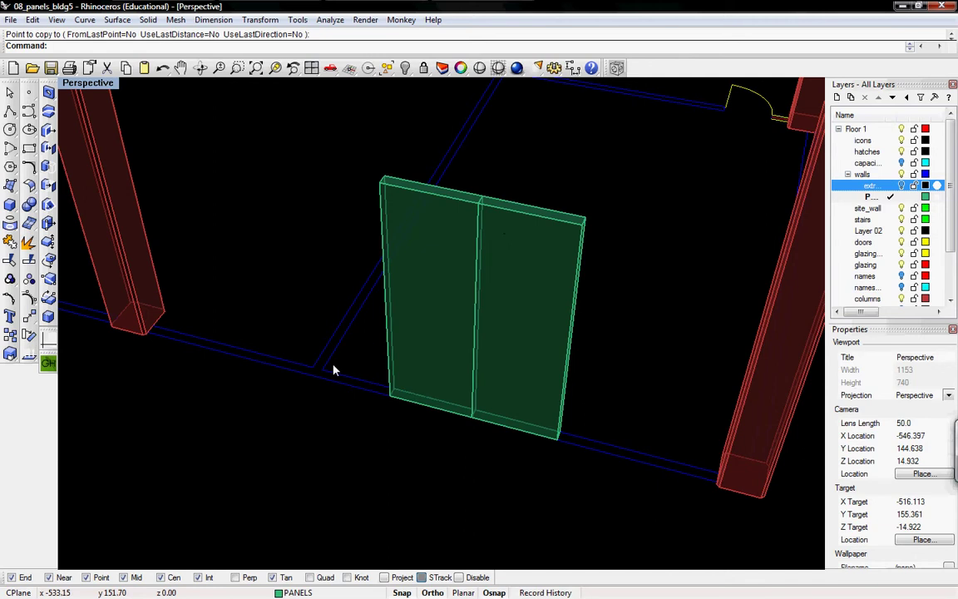
type("ch")
key("Return")
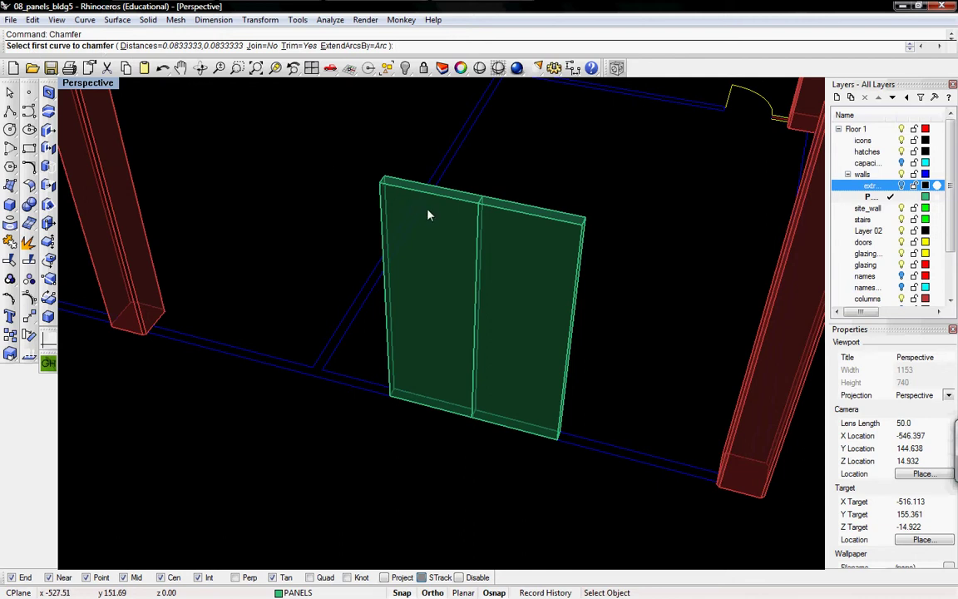
key("Escape")
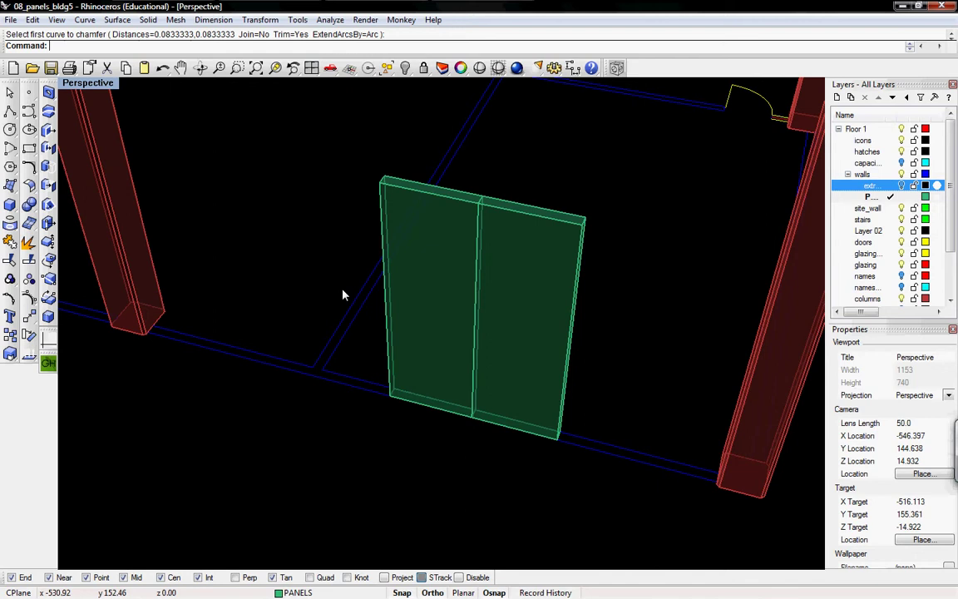
type("XHA")
key("BackSpace")
key("BackSpace")
key("BackSpace")
type("XHAM")
key("BackSpace")
key("BackSpace")
- Chamfer all edges of both panels with ChamferEdge at a distance of 1/12
type("Cham")
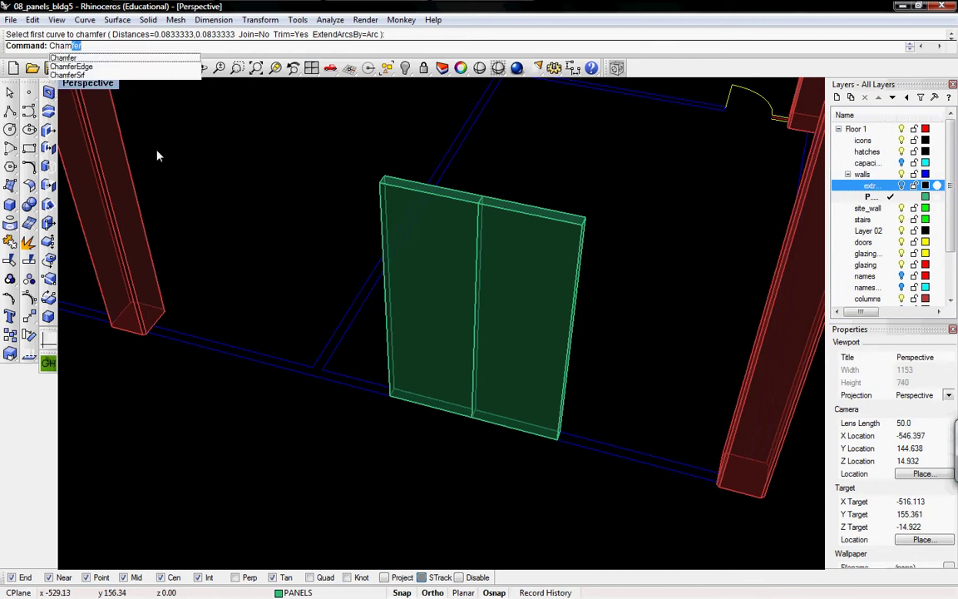
left_click(78, 66)
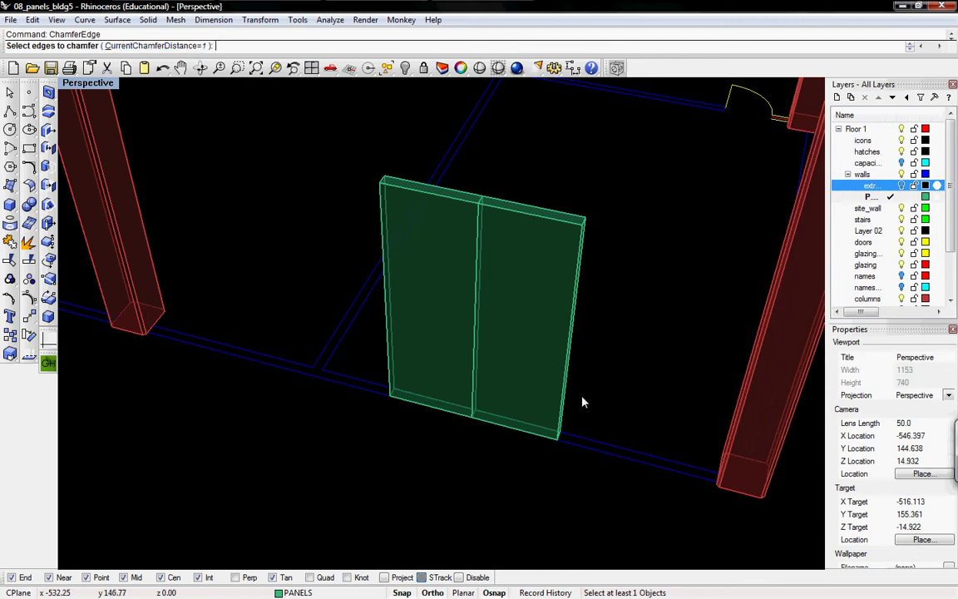
left_click(131, 44)
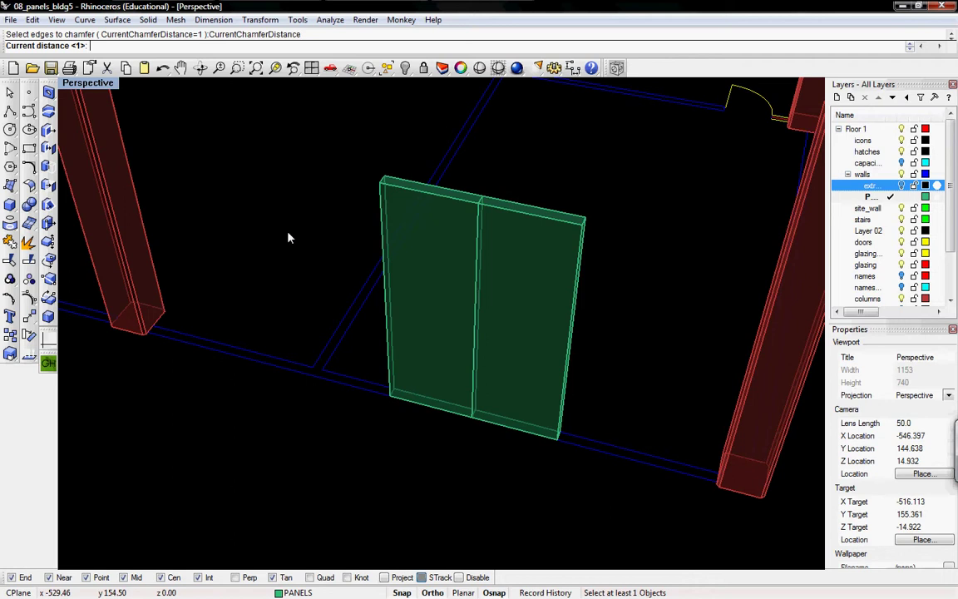
type("1/12")
key("Return")
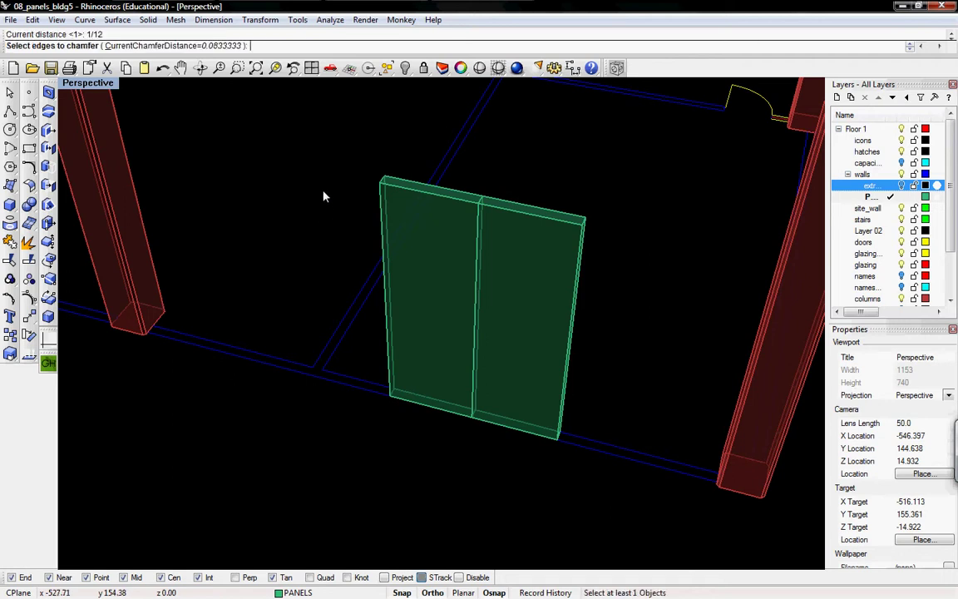
left_click_drag(340, 153, 610, 471)
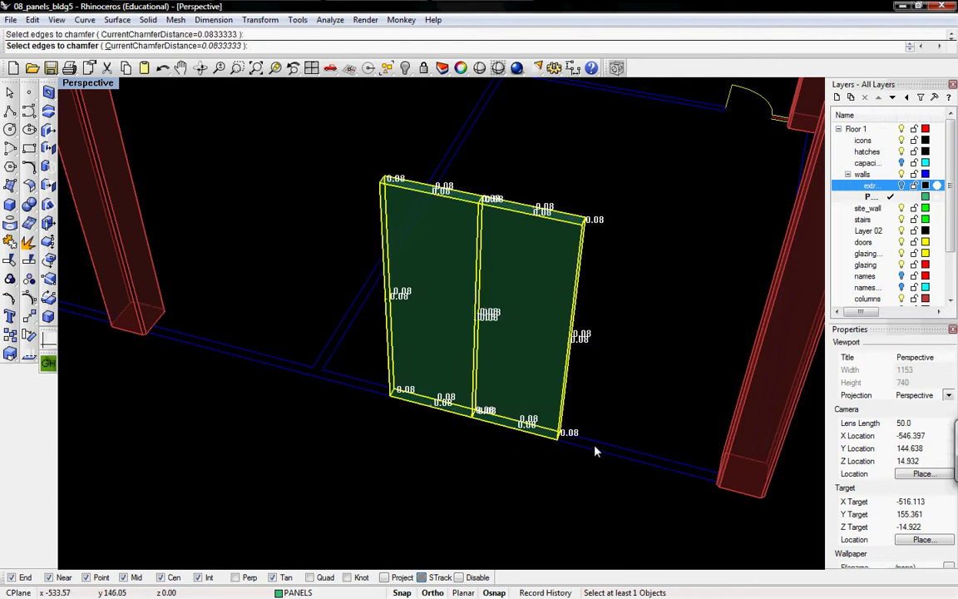
mouse_move(549, 380)
right_mouse_down()
mouse_move(589, 369)
mouse_move(554, 384)
right_mouse_up()
scroll(545, 239, "up", 5)
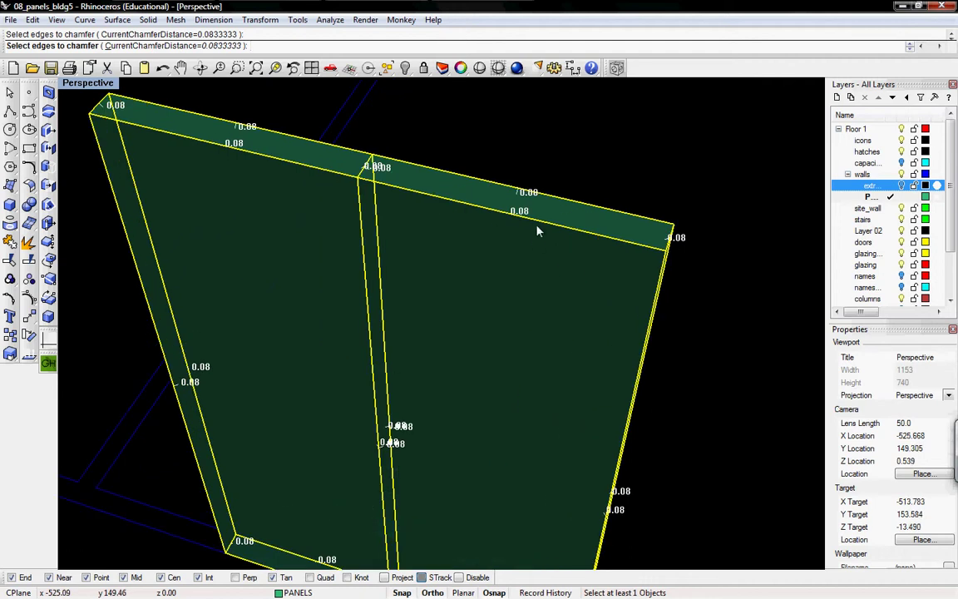
scroll(680, 244, "up", 6)
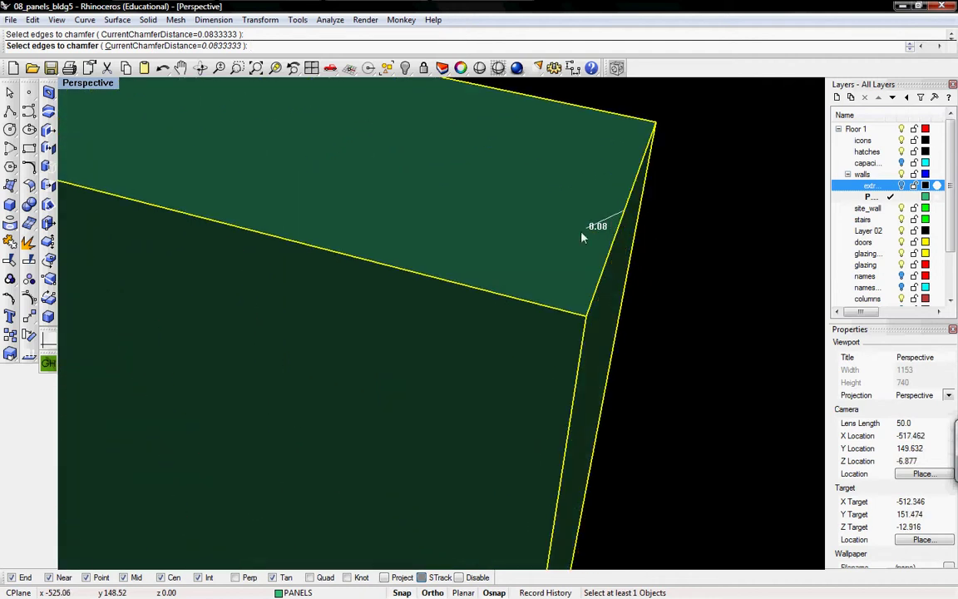
scroll(616, 216, "down", 5)
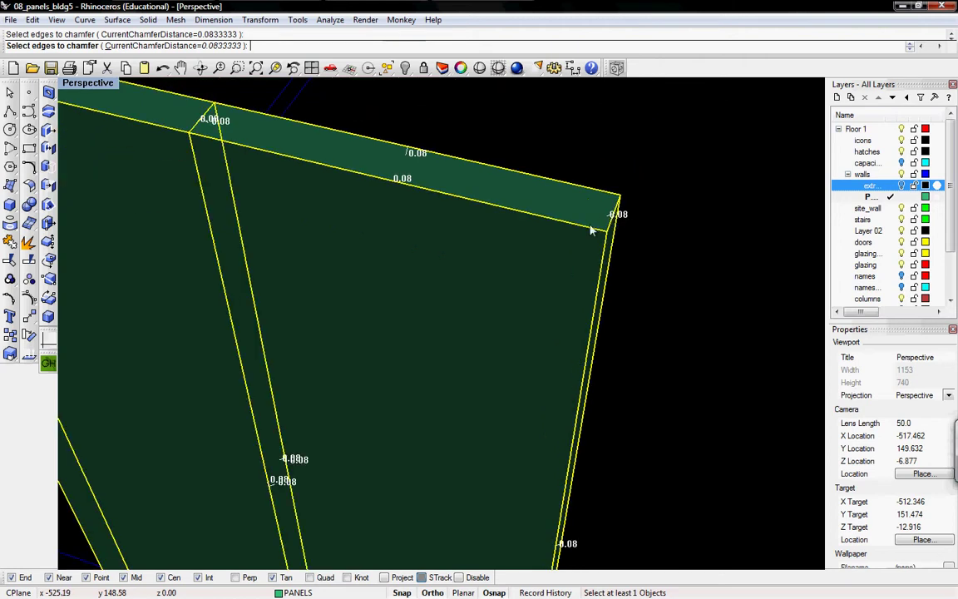
scroll(610, 300, "down", 3)
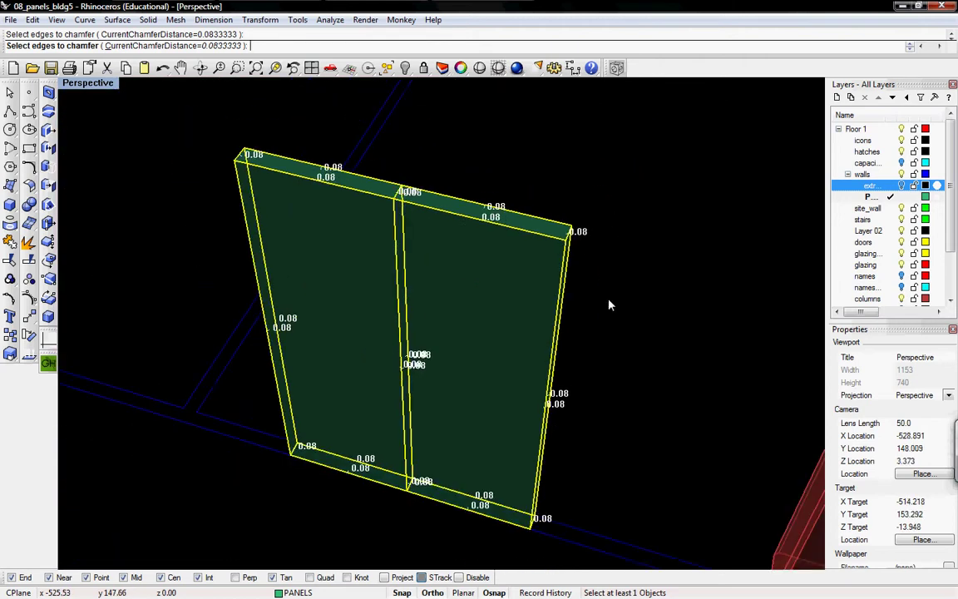
key("Return")
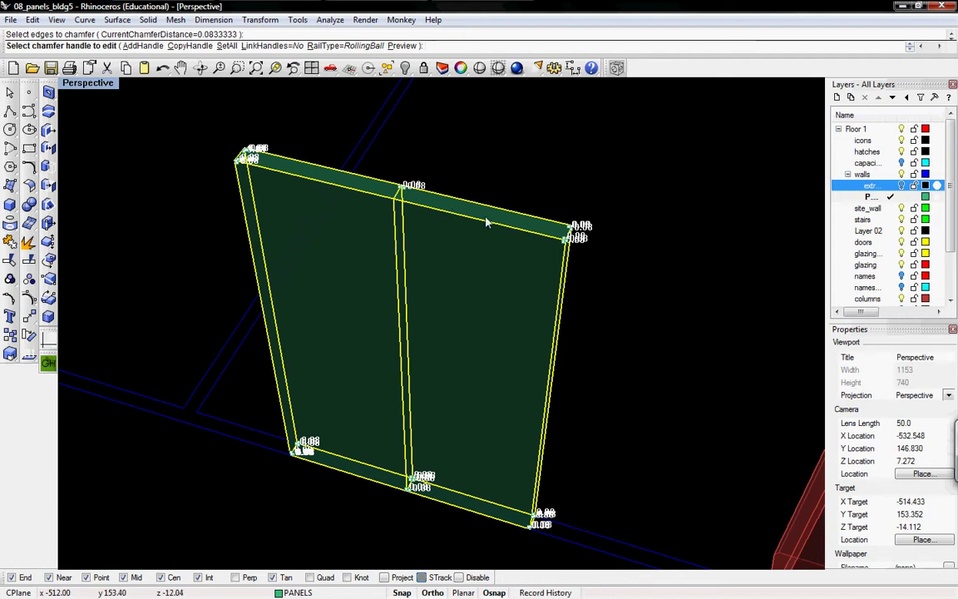
scroll(547, 240, "up", 5)
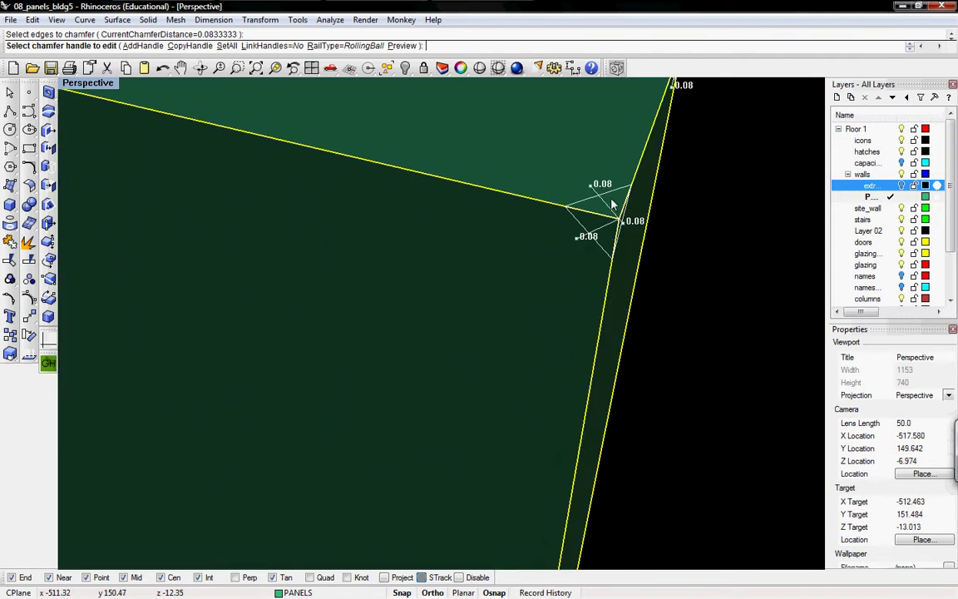
right_click_drag(611, 201, 611, 233, "shift")
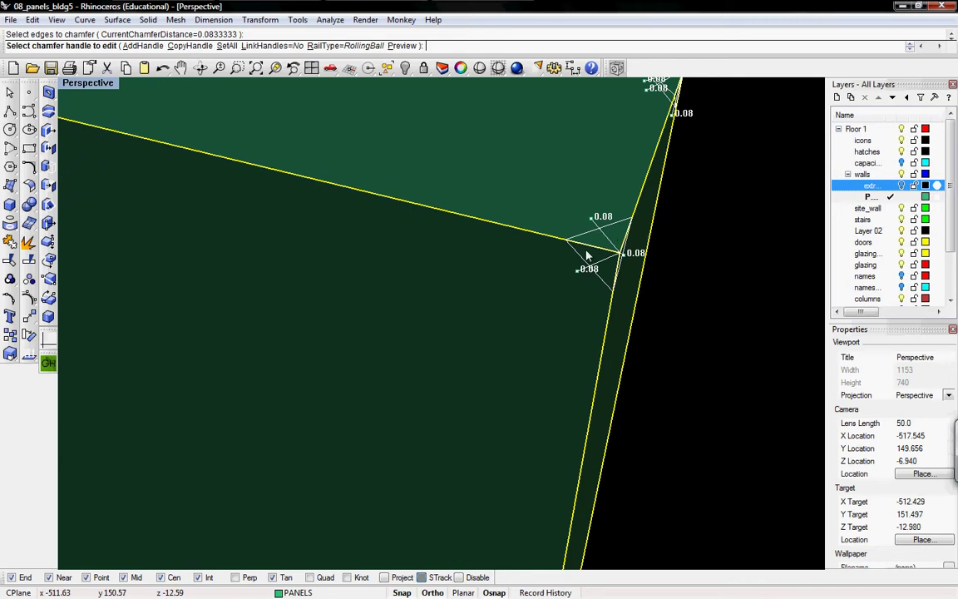
scroll(587, 256, "down", 8)
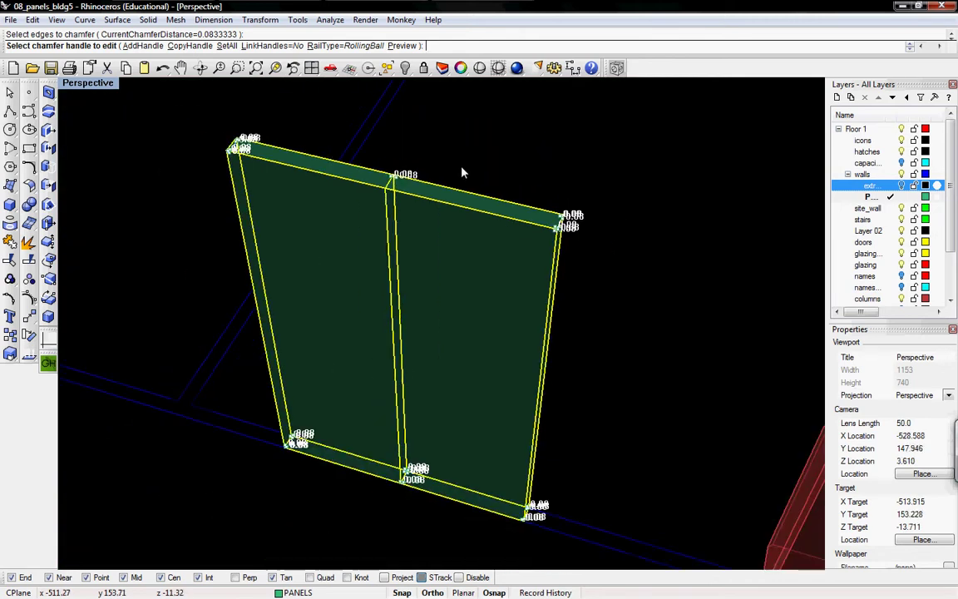
key("Return")
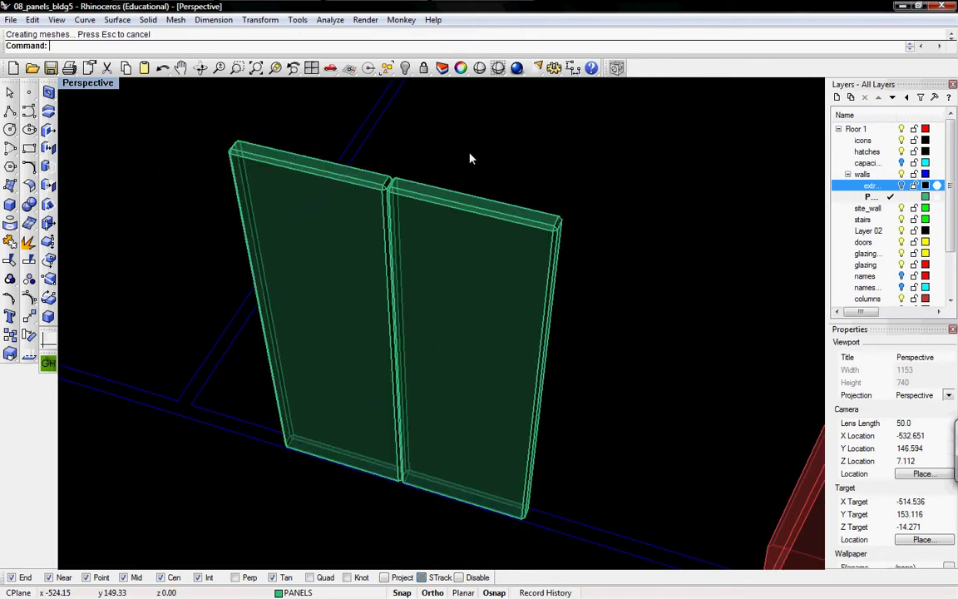
- Examine the chamfered joint between the two panels at their upper edge
right_click_drag(455, 187, 465, 226)
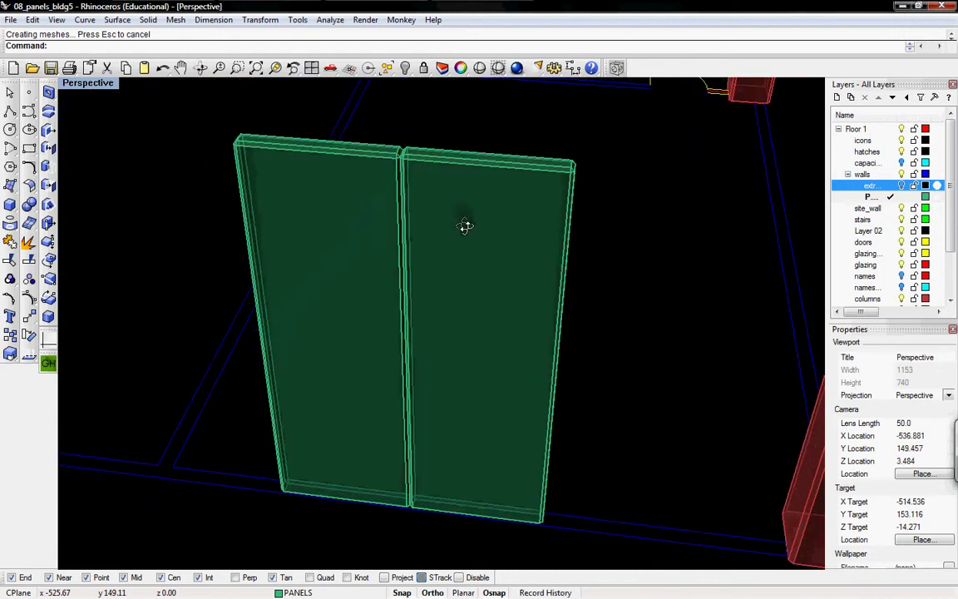
scroll(370, 158, "up", 6)
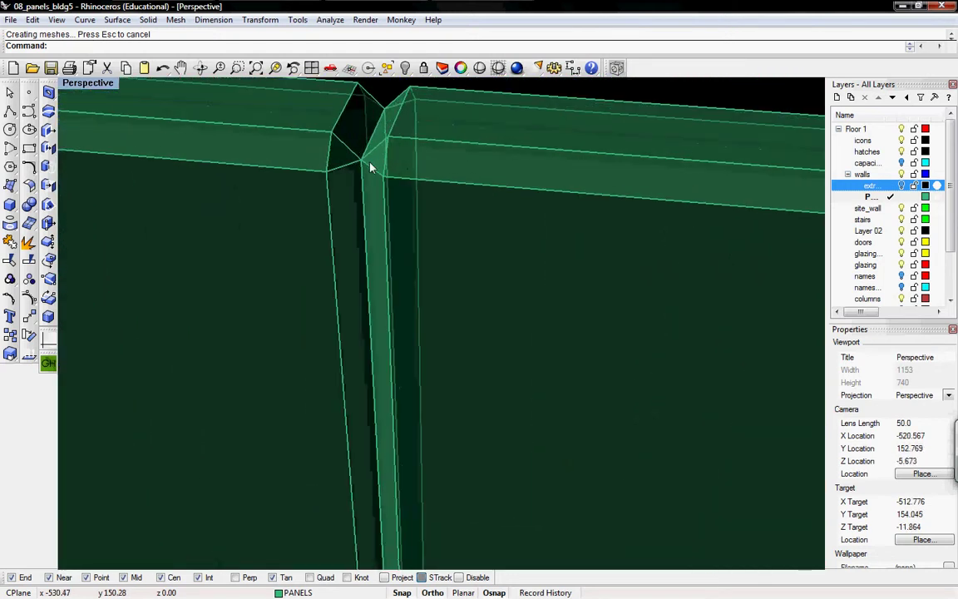
right_click_drag(370, 166, 422, 206, "shift")
right_click_drag(501, 287, 543, 264)
scroll(541, 265, "down", 12)
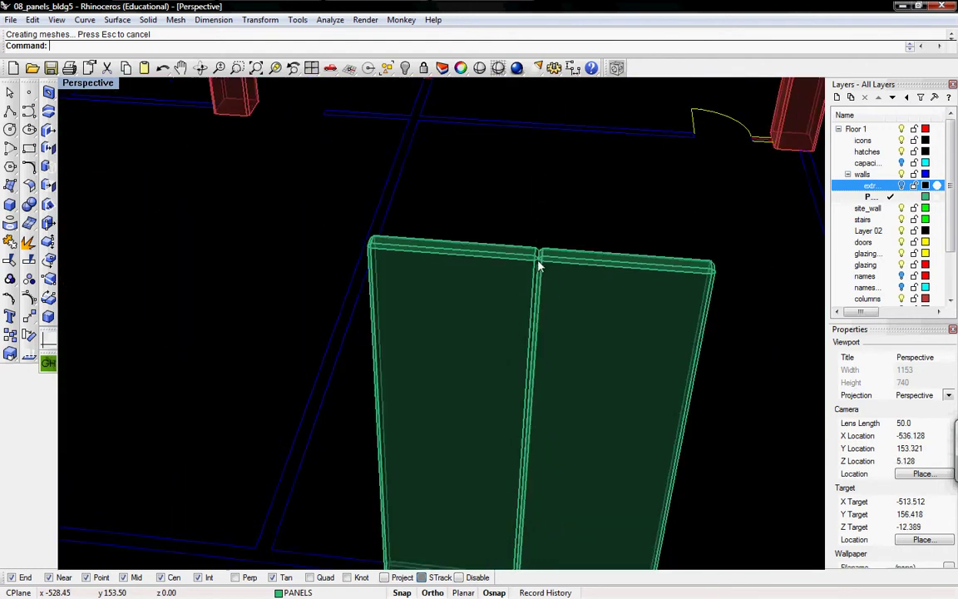
scroll(537, 281, "up", 5)
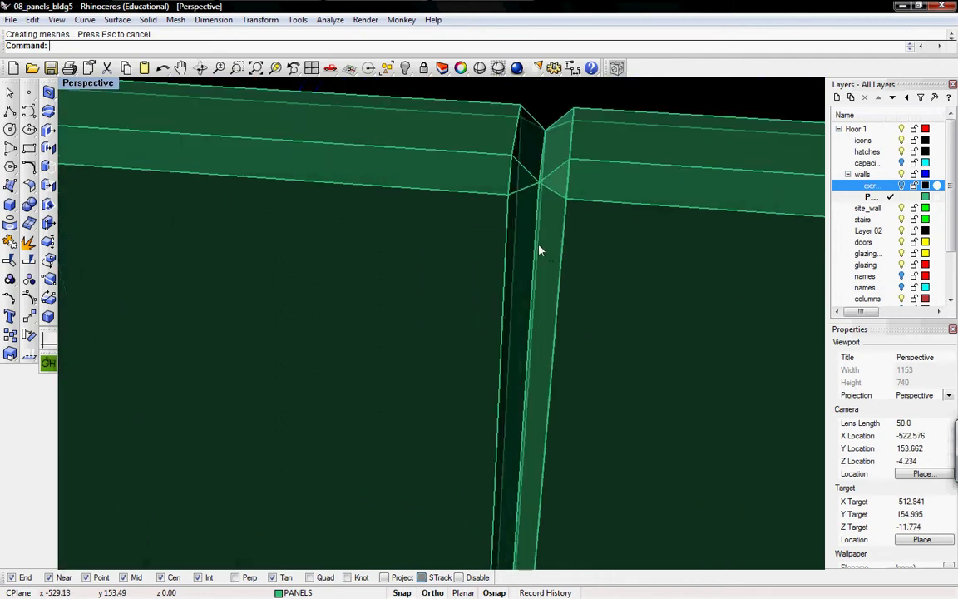
mouse_move(537, 223)
right_mouse_down()
mouse_move(528, 218)
mouse_move(539, 235)
right_mouse_up()
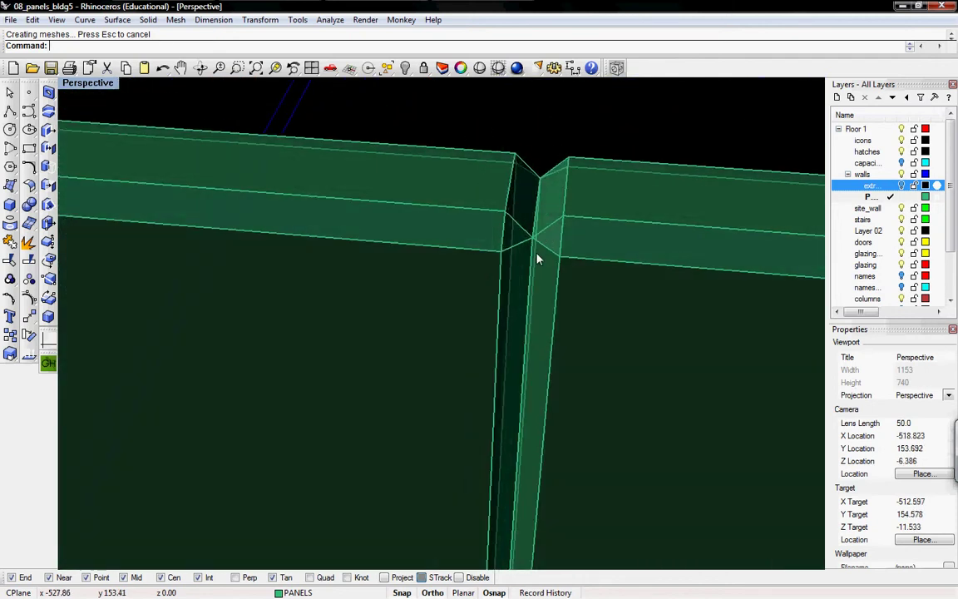
- Examine the chamfered corner where the two panels meet and the overall shape of the panel pair
right_click_drag(533, 297, 511, 289)
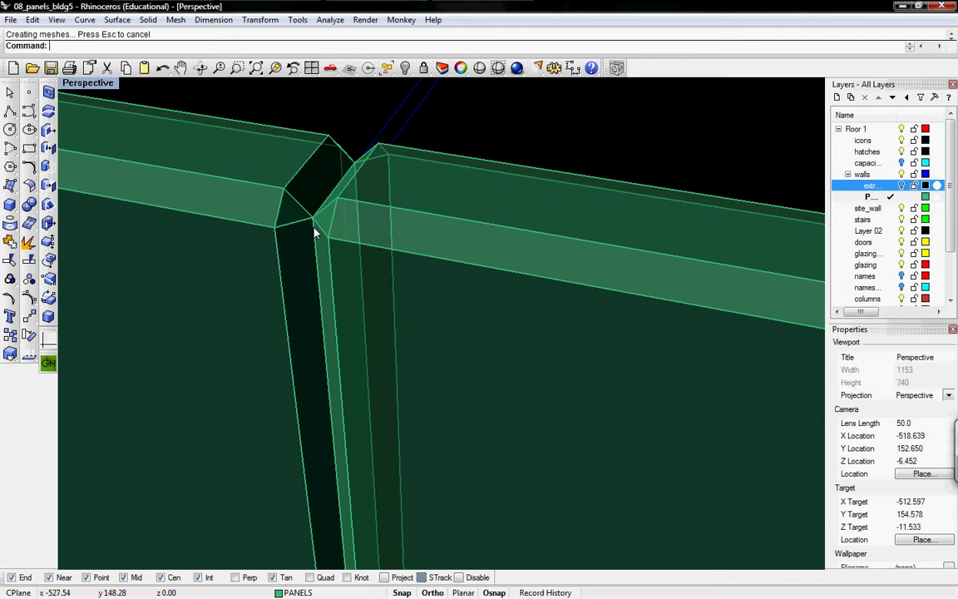
right_click_drag(314, 233, 363, 194)
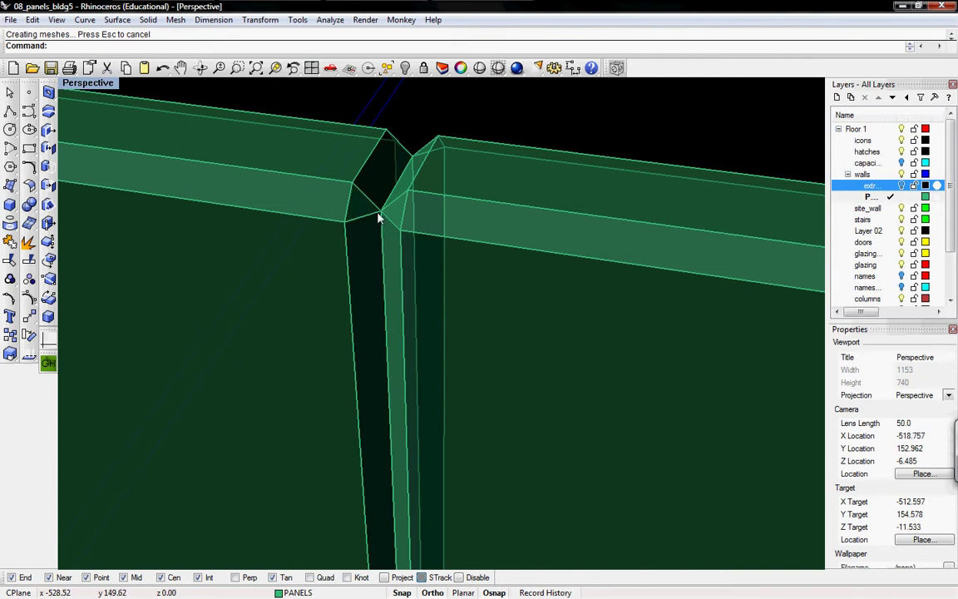
scroll(400, 266, "down", 5)
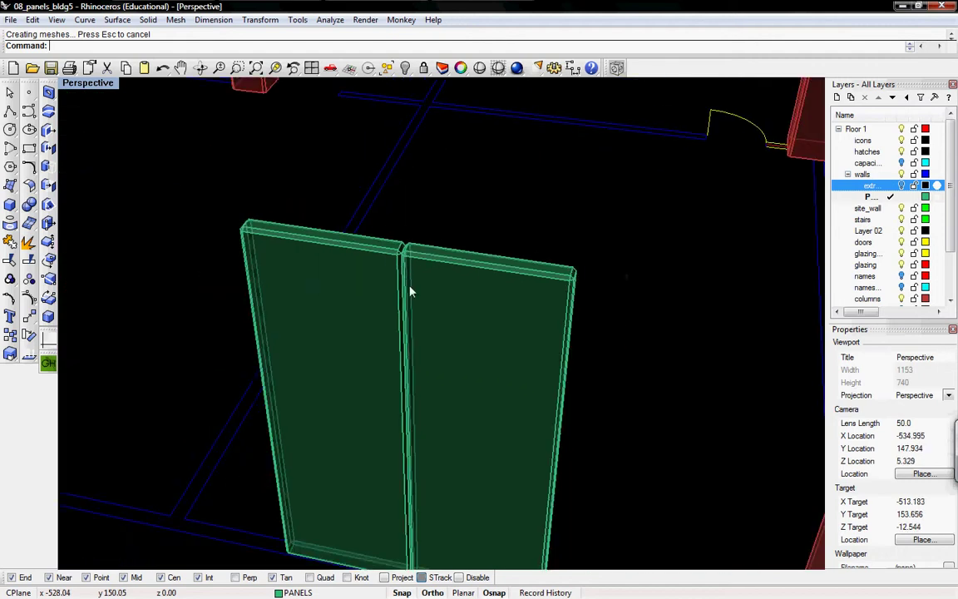
scroll(415, 268, "up", 2)
right_click_drag(420, 295, 405, 297)
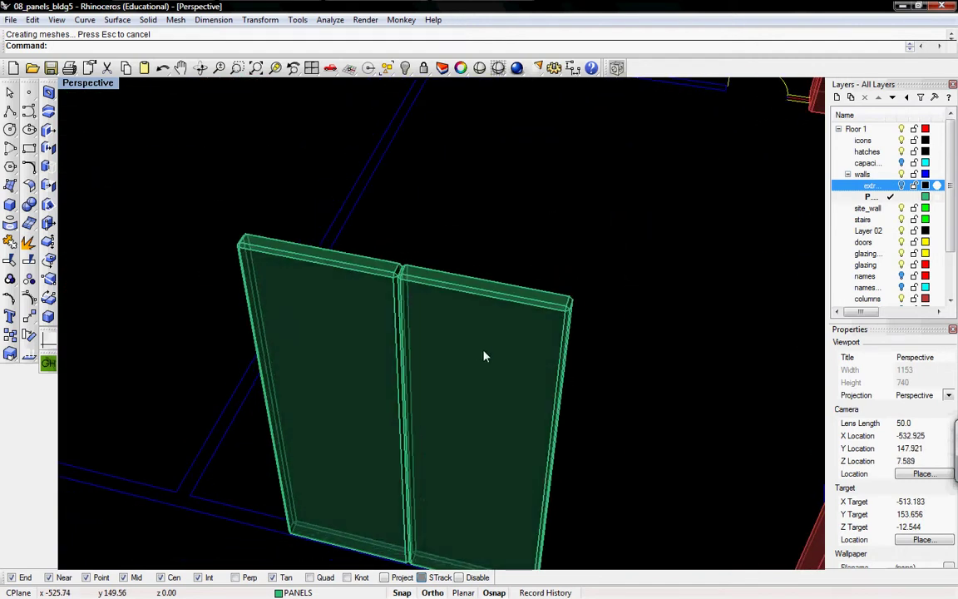
- In the Top view, draw a 12-high box in the panel joint, from a chamfer's midpoint to the joint line beside the opposite chamfer
left_click_drag(655, 397, 325, 302)
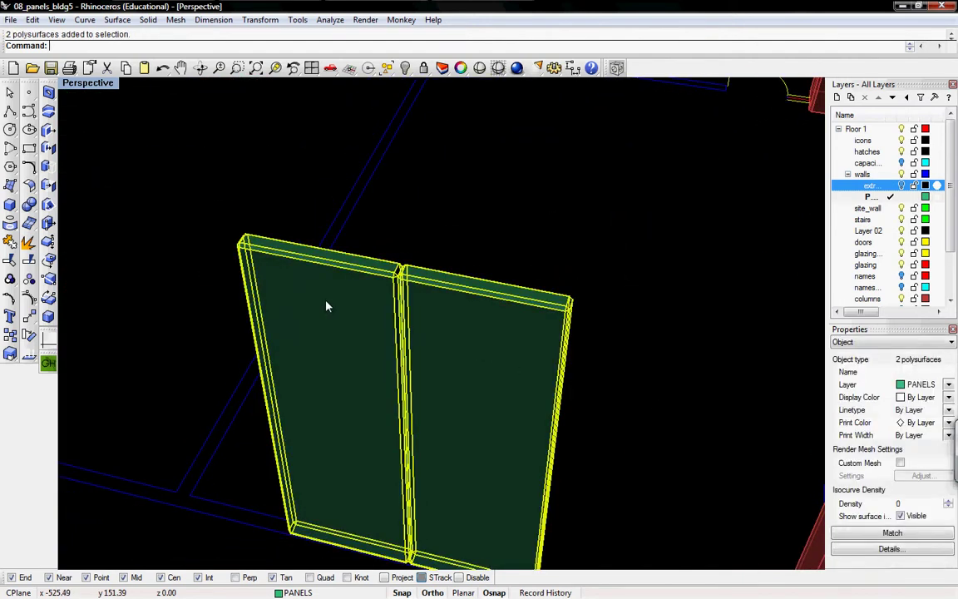
key("ctrl+F1")
left_click(256, 67)
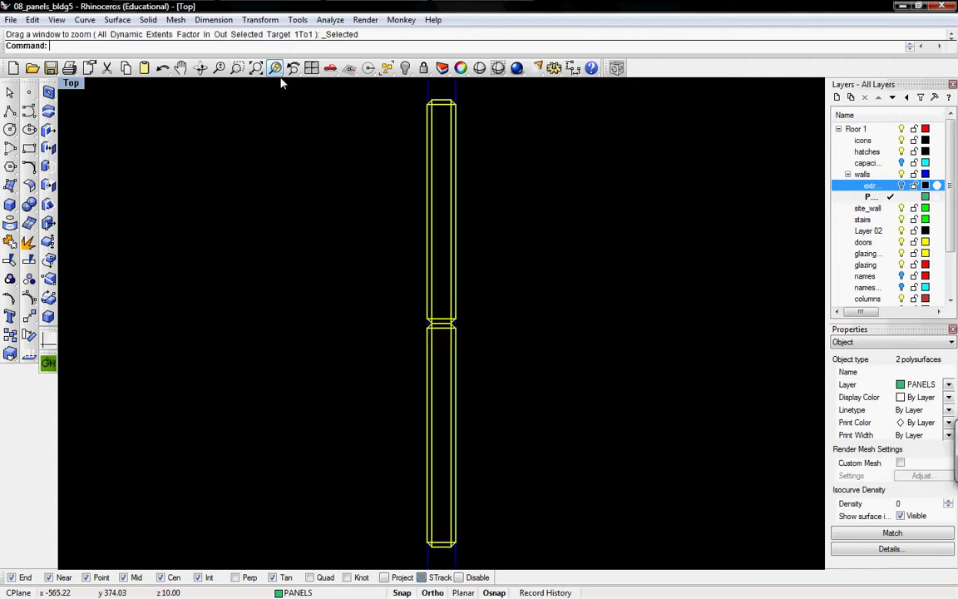
scroll(417, 290, "up", 5)
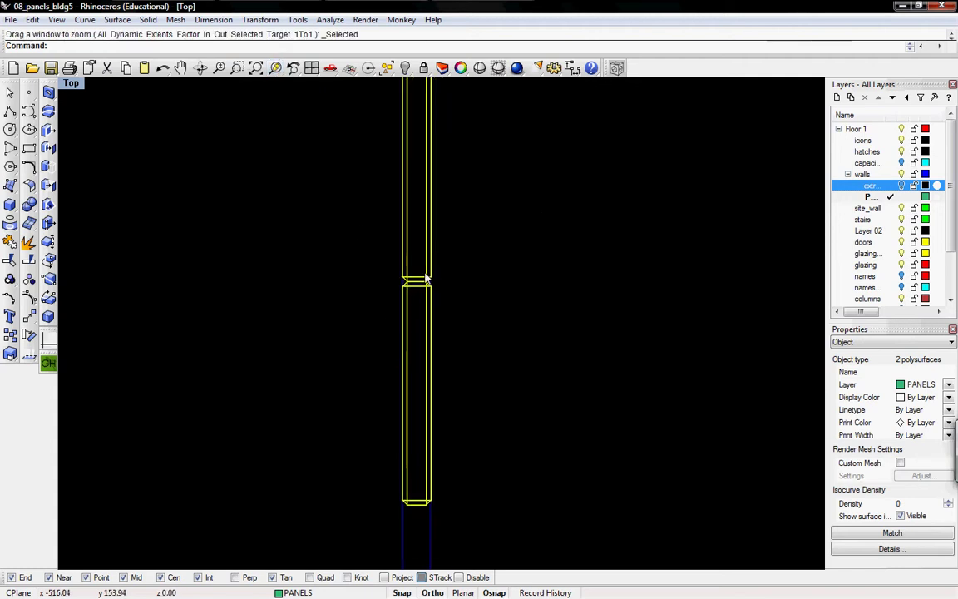
scroll(417, 289, "up", 6)
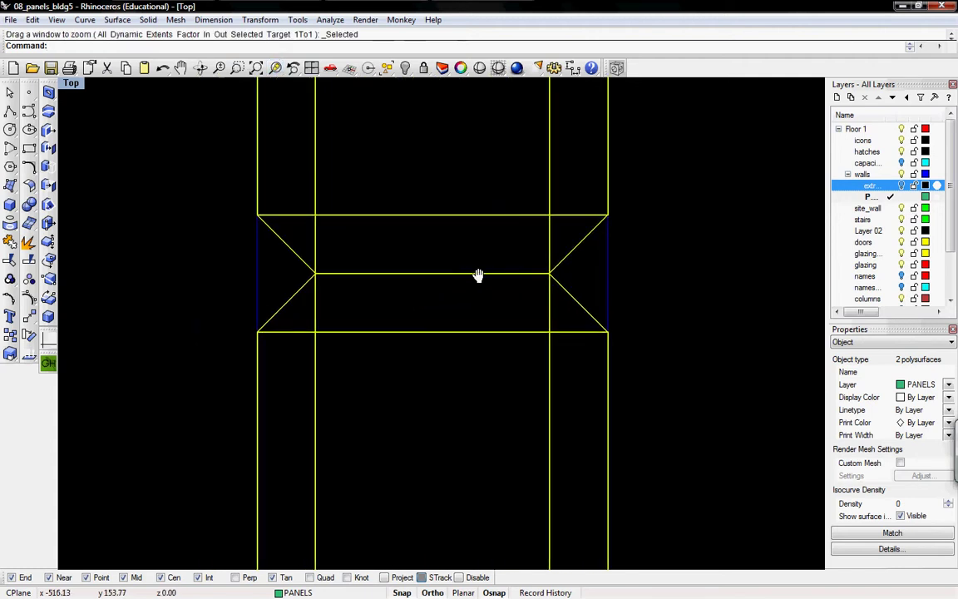
left_click(10, 205)
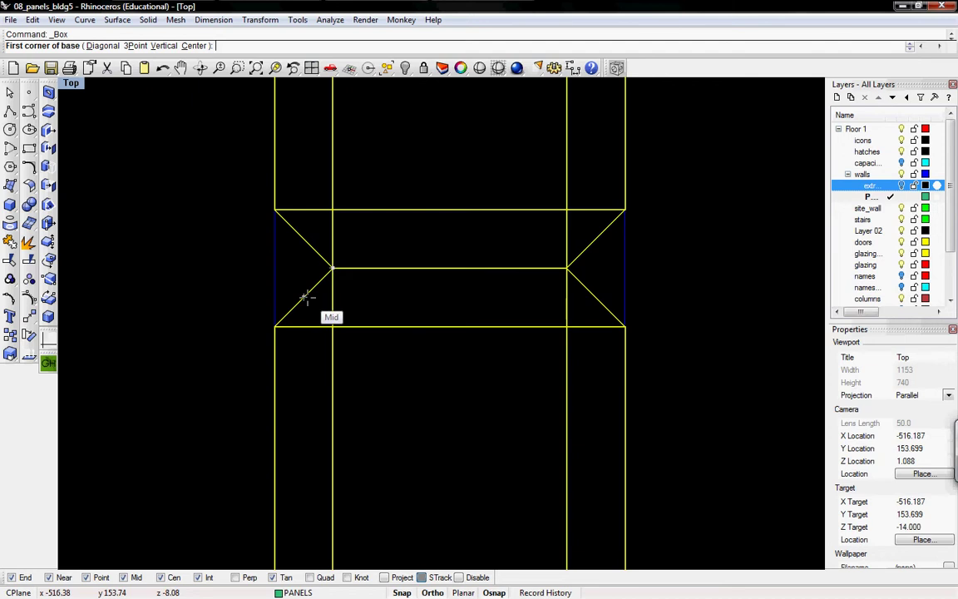
left_click(291, 322)
left_click(304, 296)
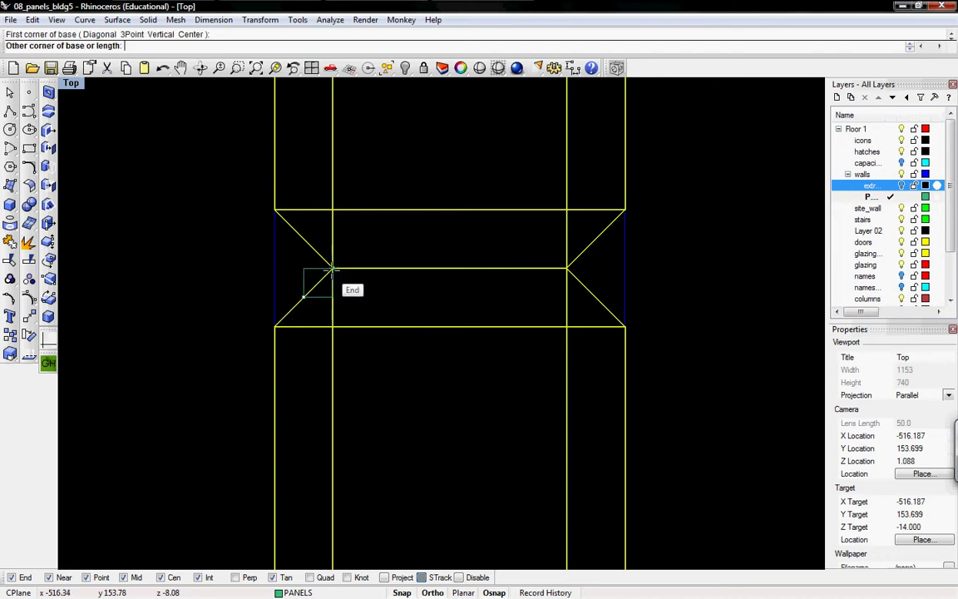
left_click(595, 269)
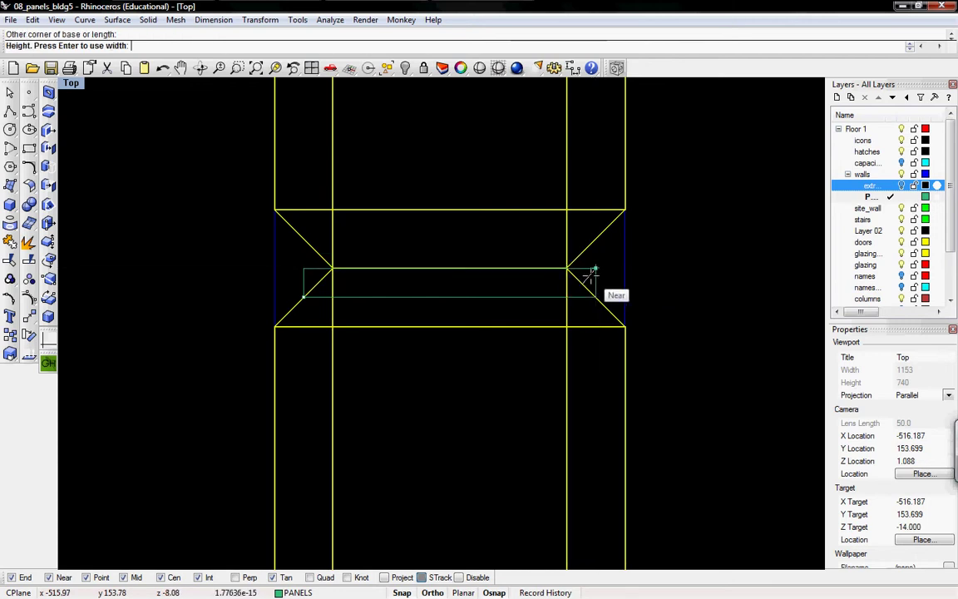
type("12")
key("Return")
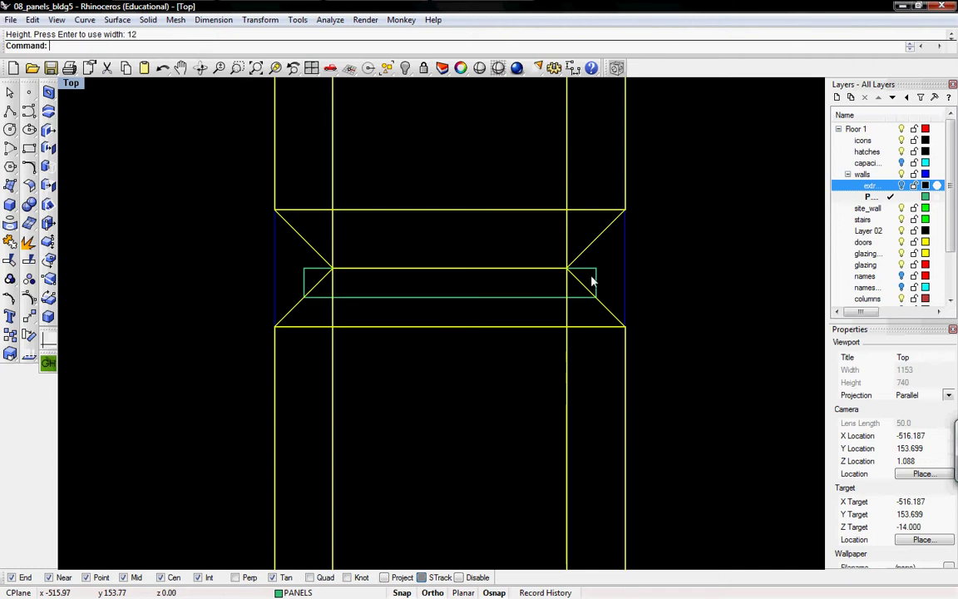
- Copy the box across the joint line, from its outer corner to its corner on the joint line, to cover the other half of the joint
left_click(594, 279)
type("C")
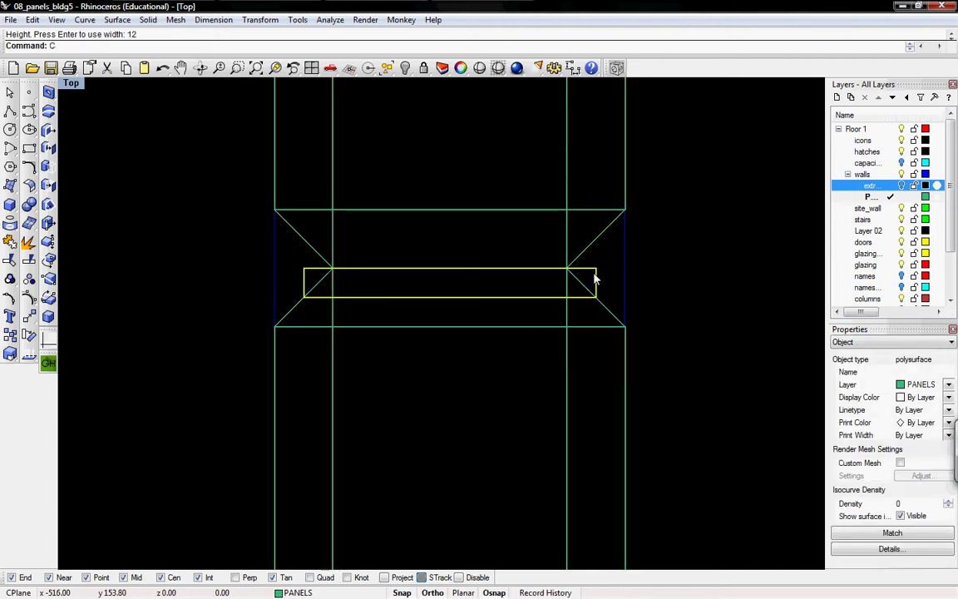
type("opy")
key("Return")
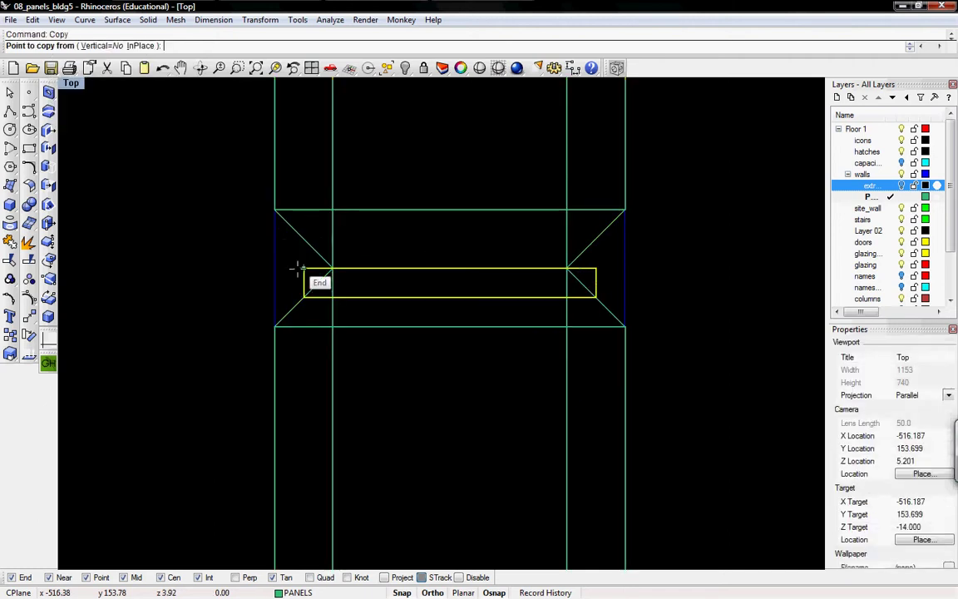
left_click(304, 296)
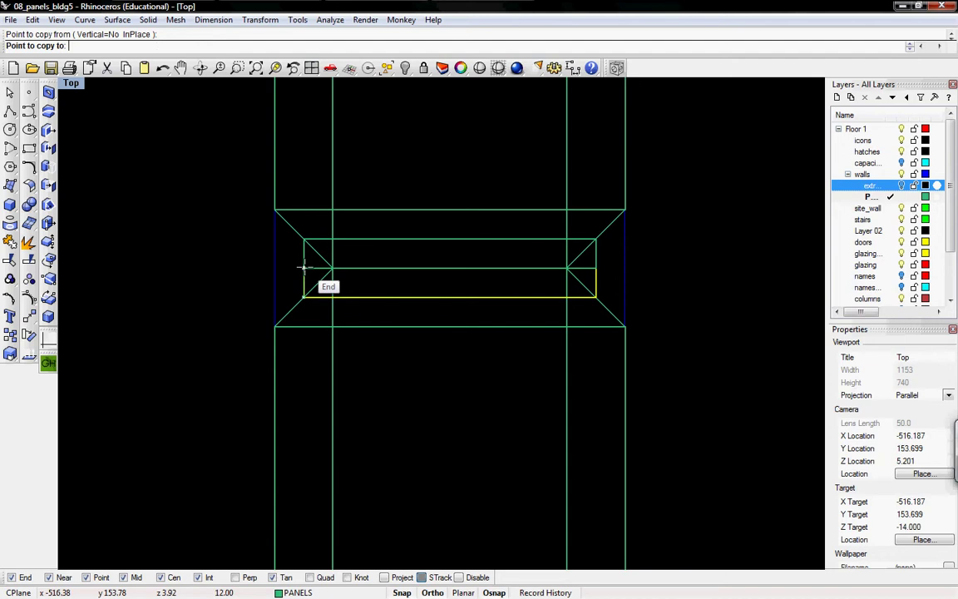
left_click(305, 266)
key("Return")
scroll(305, 267, "down", 3)
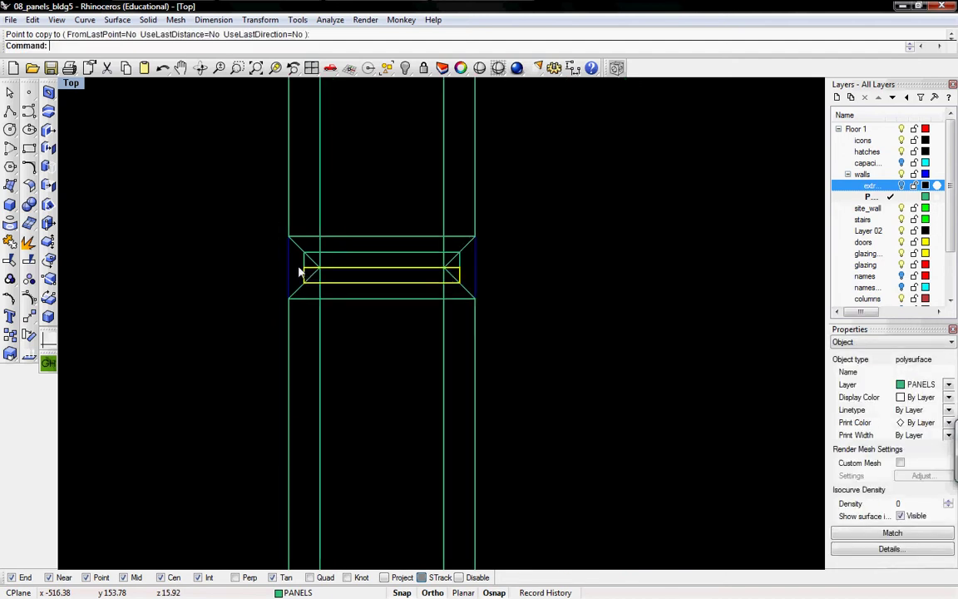
scroll(305, 271, "up", 2)
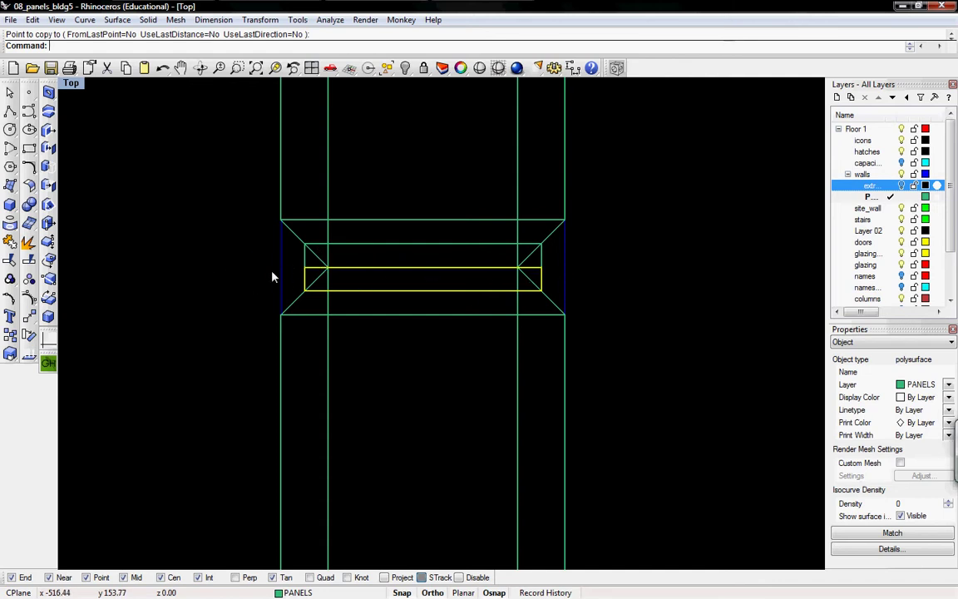
left_click(226, 274)
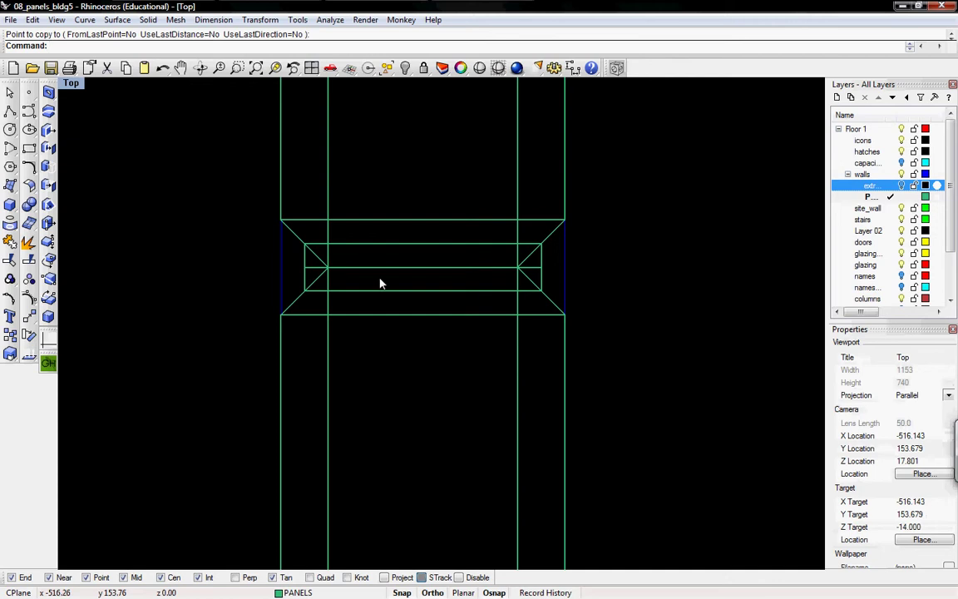
- Select both joint boxes and inspect their height relative to the panels and columns in the Front view
left_click(480, 275)
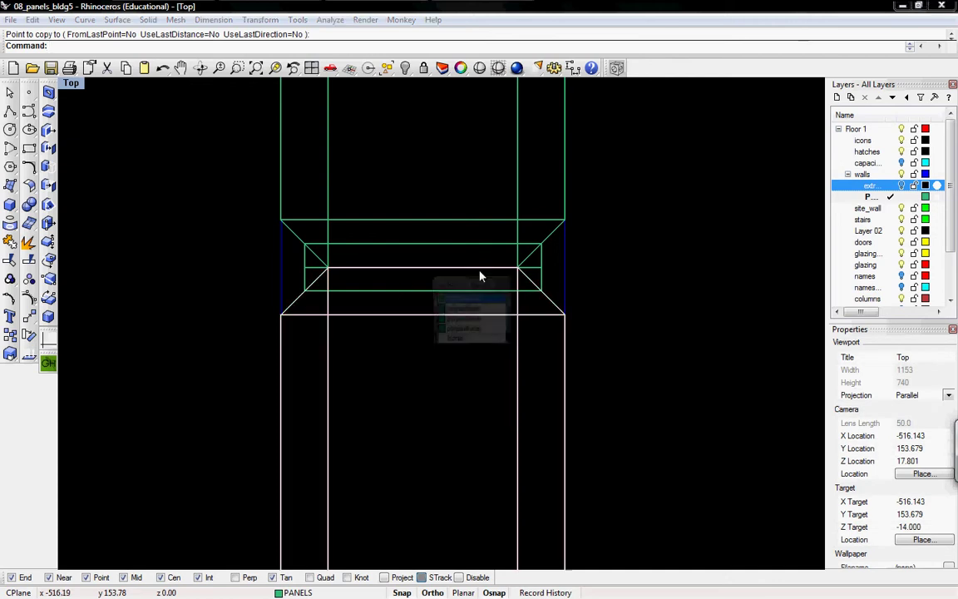
left_click(542, 271)
left_click(542, 271, "shift")
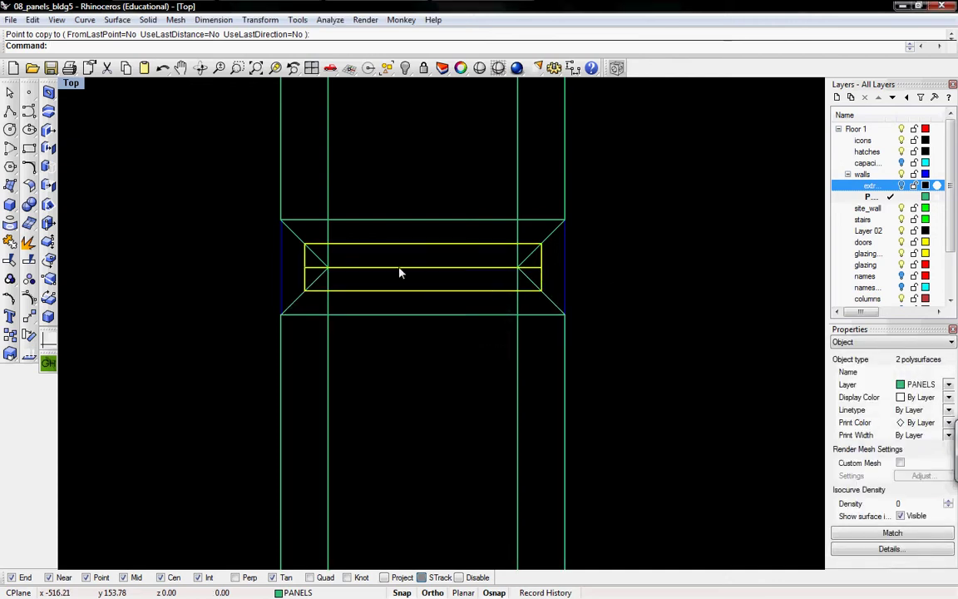
key("ctrl+F2")
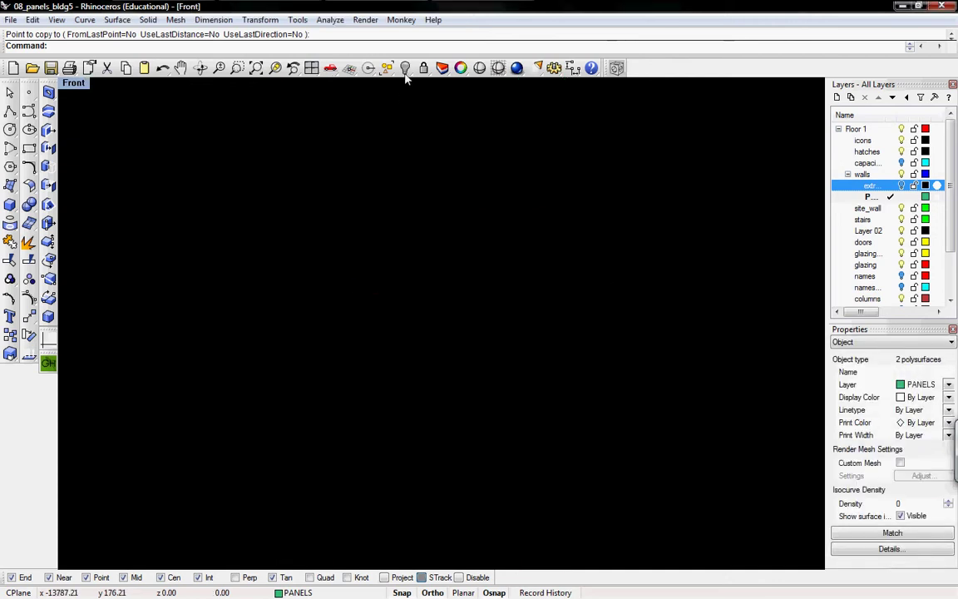
left_click(275, 67)
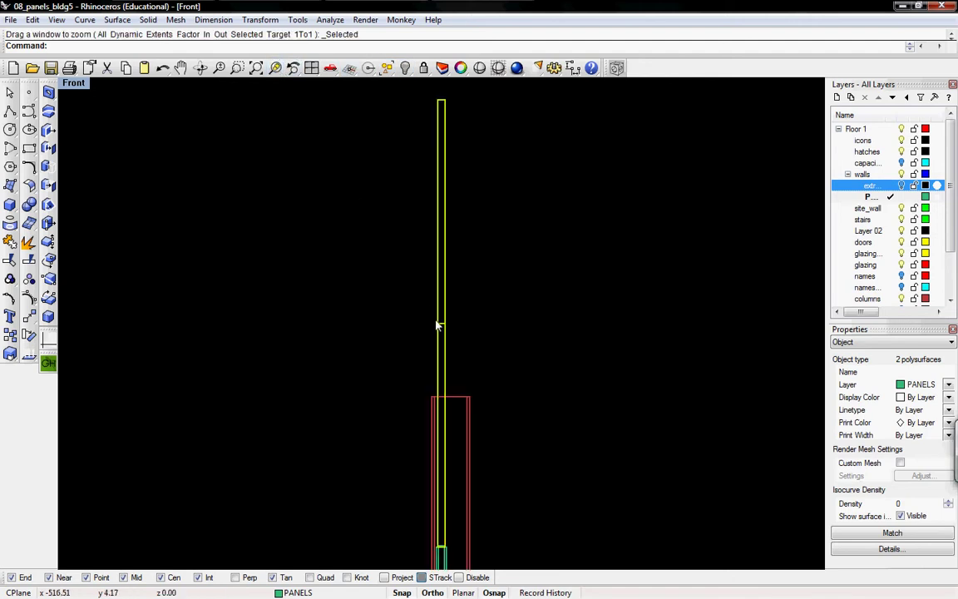
right_click_drag(439, 321, 418, 305)
scroll(402, 156, "down", 5)
right_click_drag(401, 156, 457, 265)
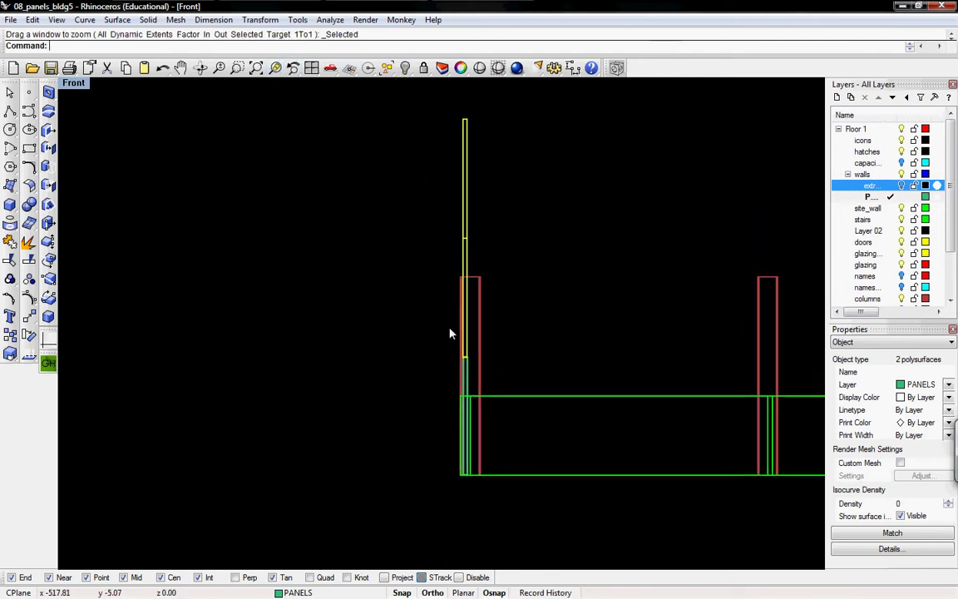
scroll(450, 331, "up", 2)
- Examine how the two boxes sit relative to the panel tops in the Right and Perspective views
key("ctrl+Tab")
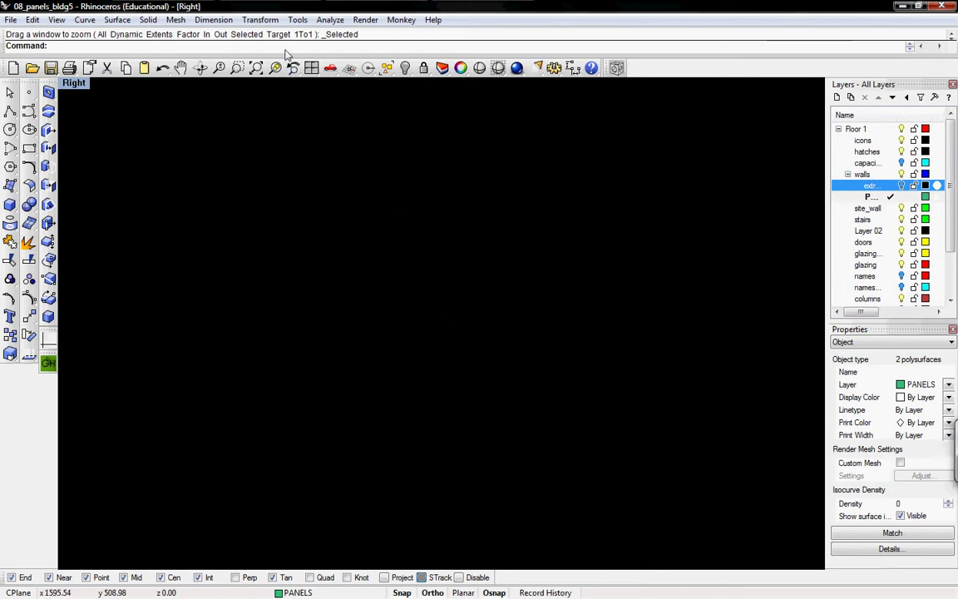
left_click(275, 67)
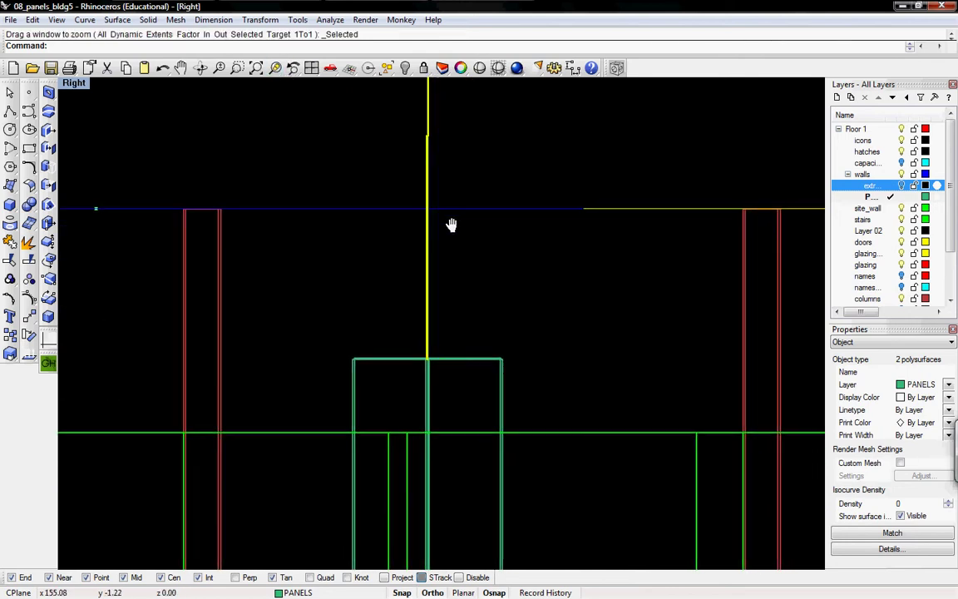
scroll(457, 219, "down", 3)
right_click_drag(451, 207, 419, 310)
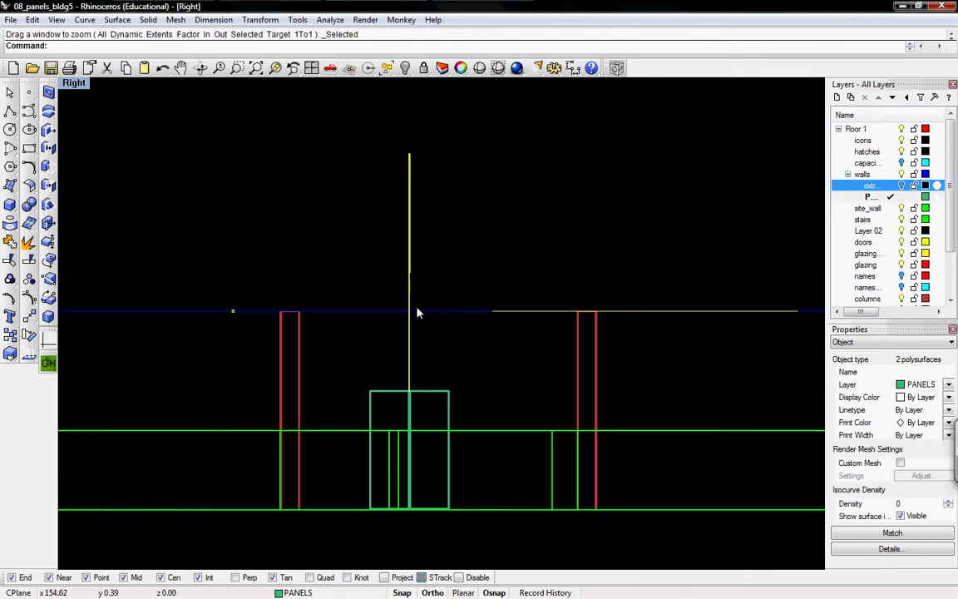
key("ctrl+Tab")
mouse_move(415, 348)
right_mouse_down("shift")
mouse_move(416, 310)
mouse_move(425, 389)
right_mouse_up("shift")
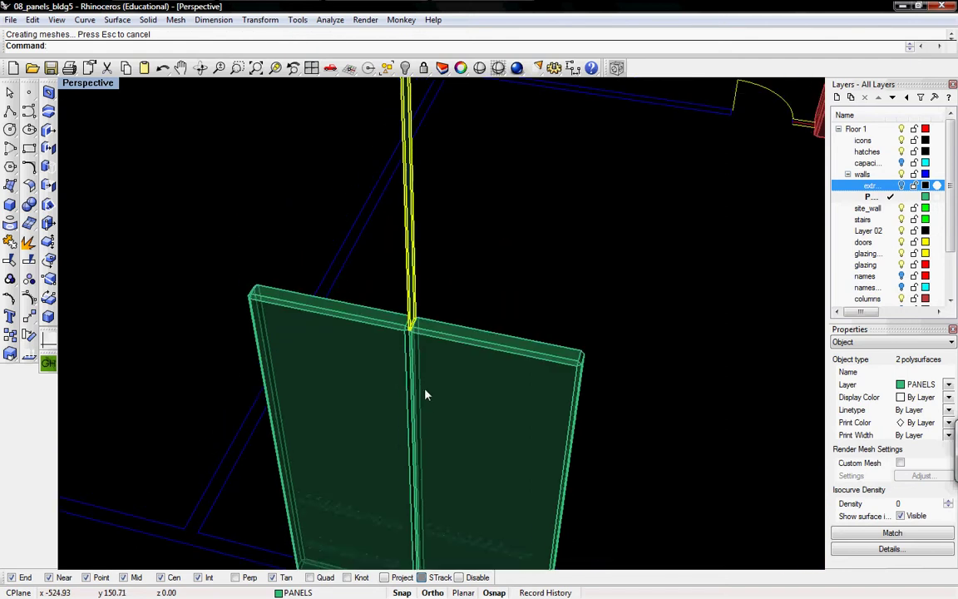
scroll(406, 336, "up", 4)
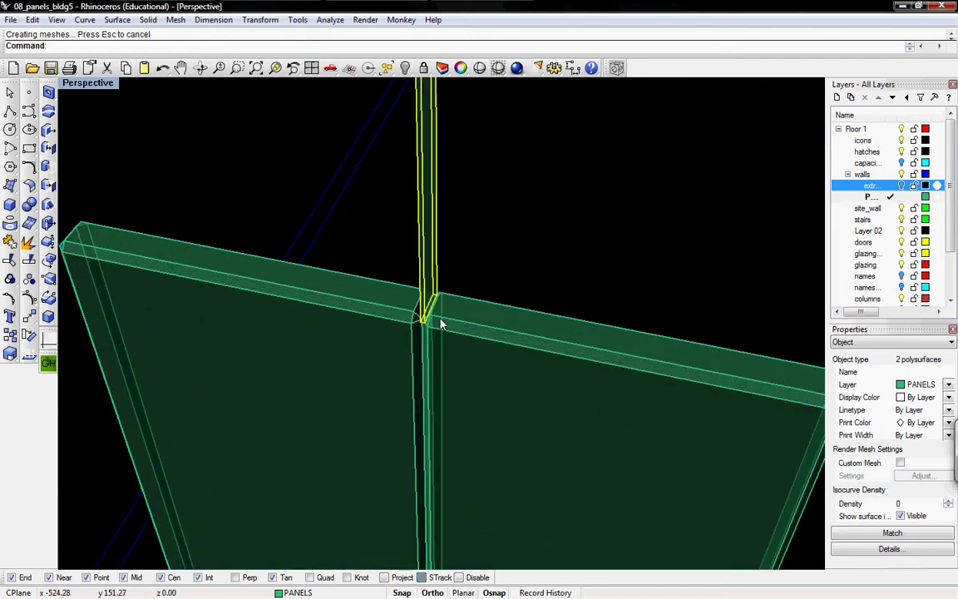
scroll(440, 322, "up", 4)
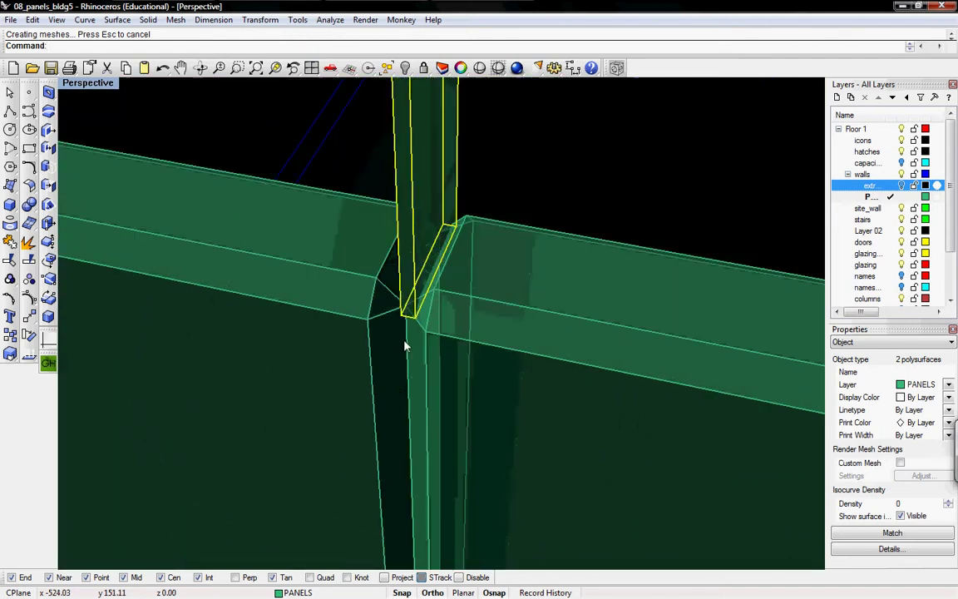
type("ove")
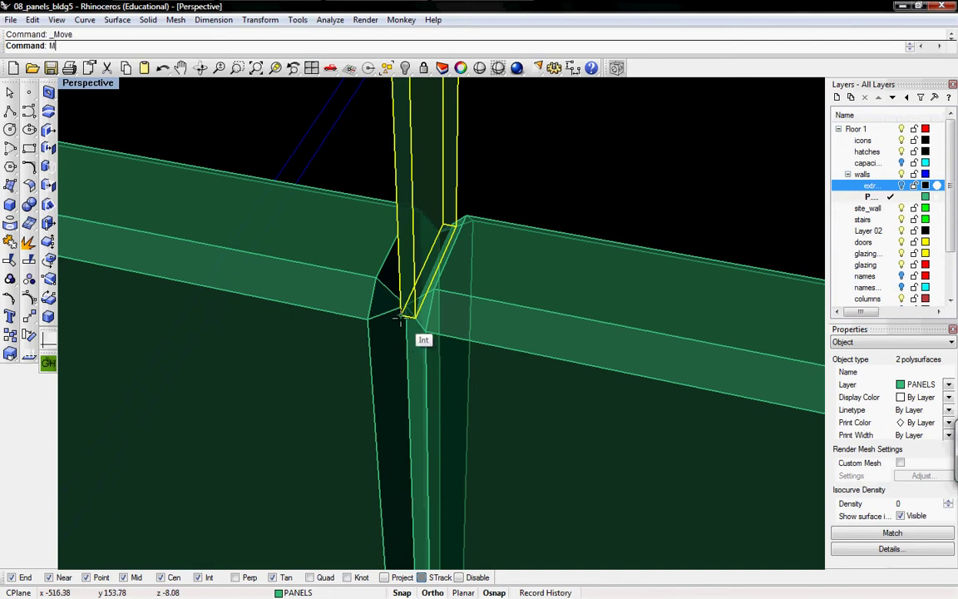
key("Return")
left_click(424, 332)
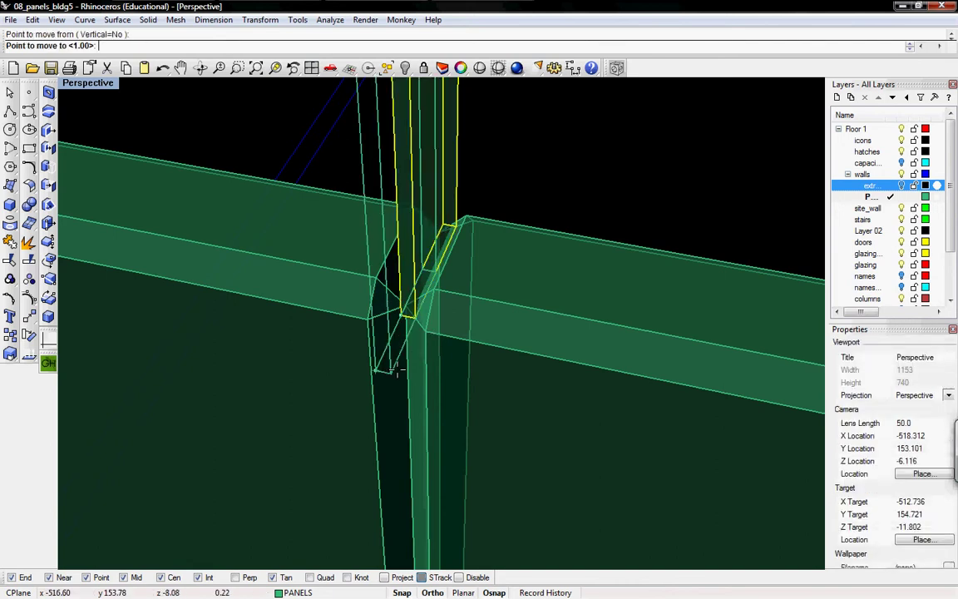
type("v")
key("Return")
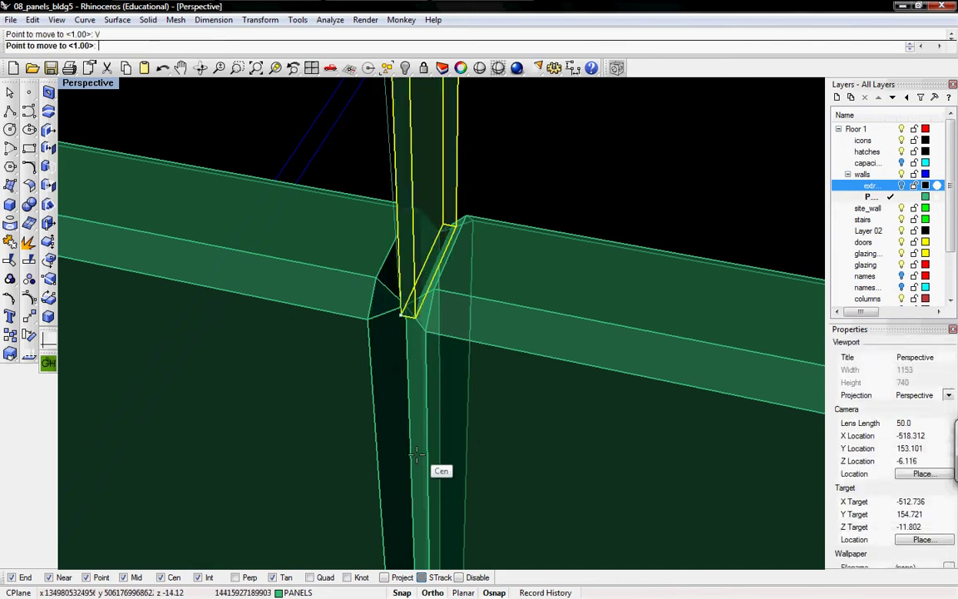
right_click_drag(416, 485, 432, 402, "shift")
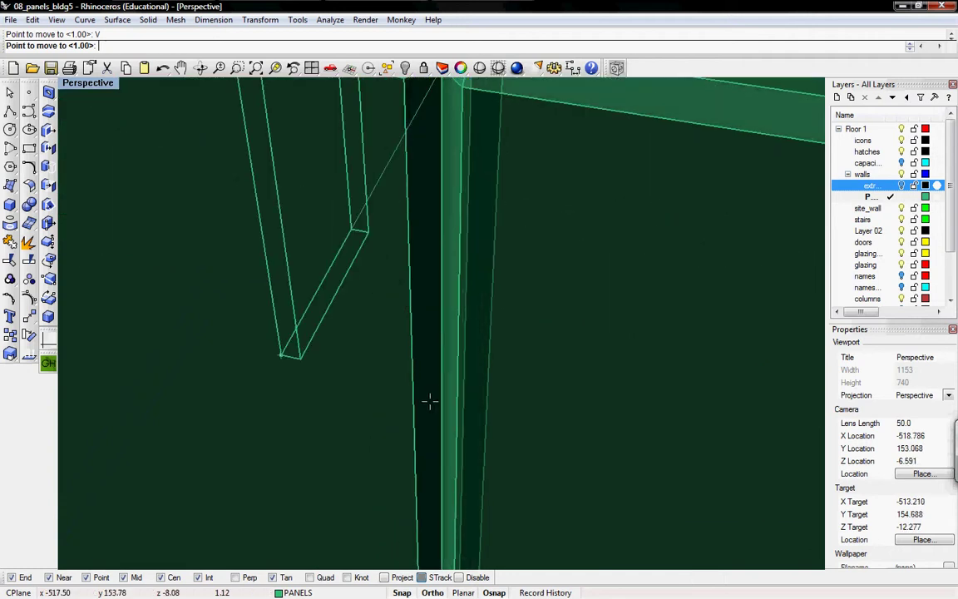
key("Escape")
- Move the selected joint box straight down, using vertical mode, from its bottom outer corner to the level of the panels' bottom chamfer
right_click_drag(449, 273, 460, 399, "shift")
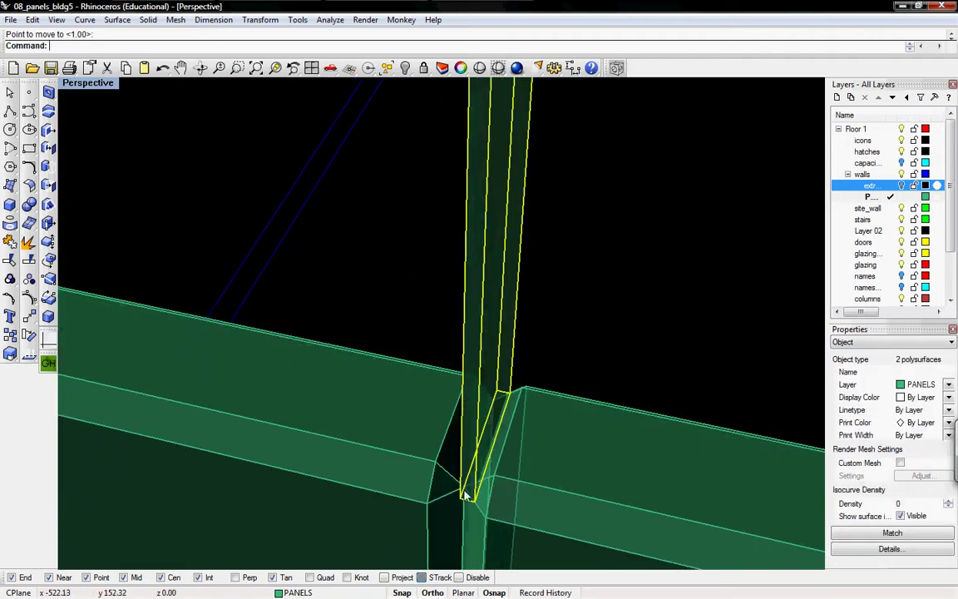
right_click_drag(471, 471, 459, 382, "shift")
right_click(443, 349)
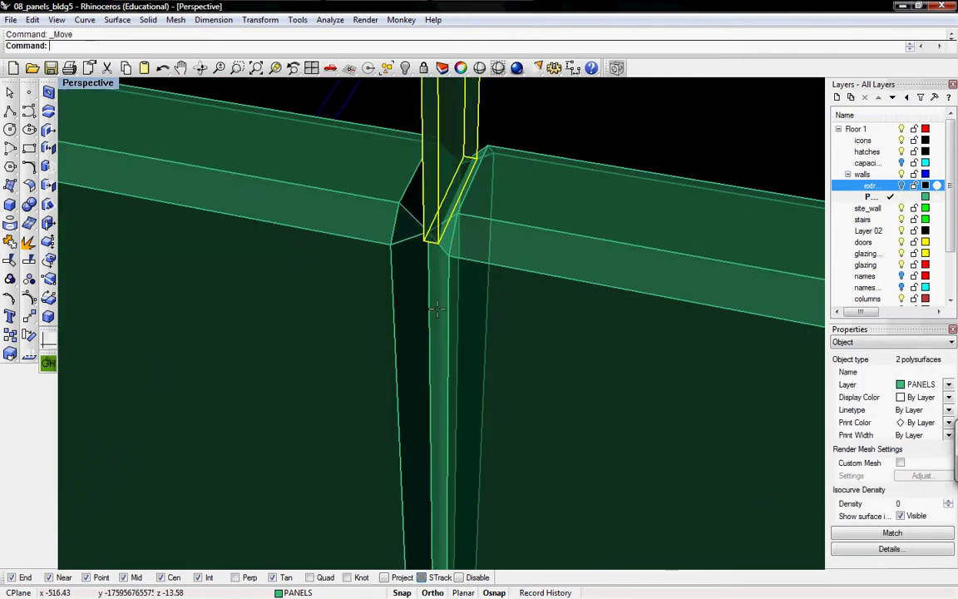
key("Return")
left_click(424, 241)
right_click_drag(437, 403, 396, 79, "shift")
right_click_drag(381, 524, 412, 79, "shift")
right_click_drag(416, 565, 419, 432, "shift")
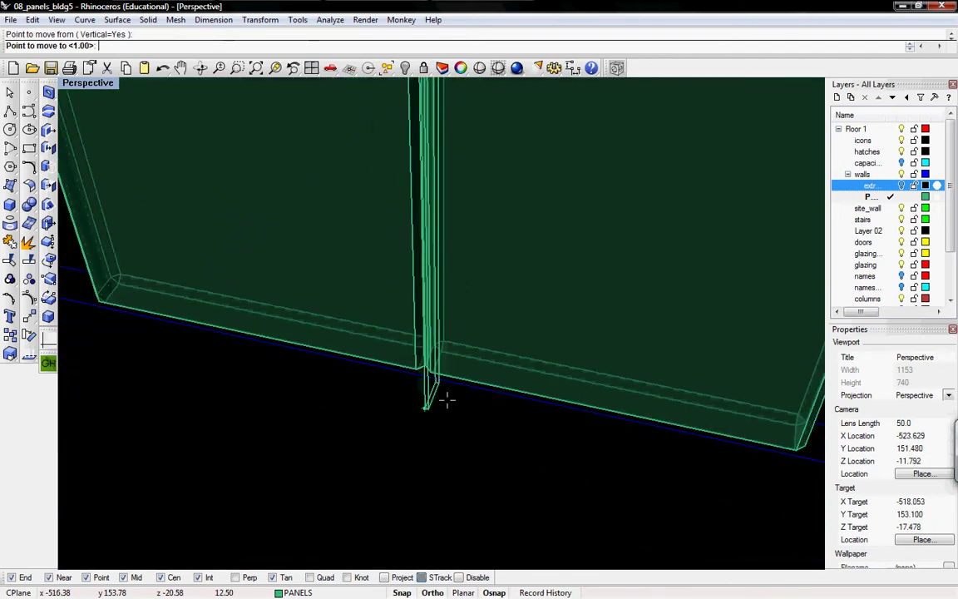
scroll(435, 371, "up", 10)
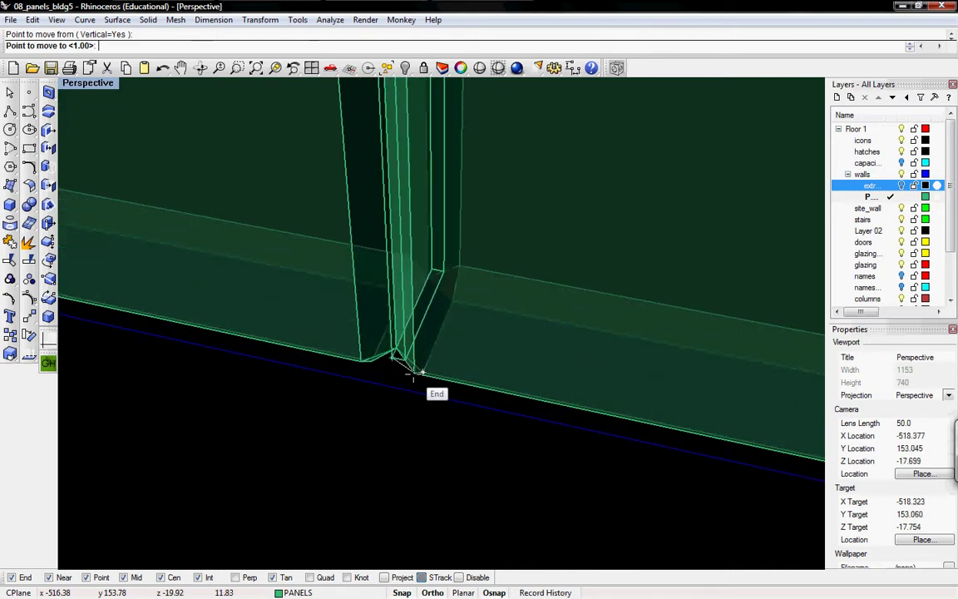
left_click(414, 376)
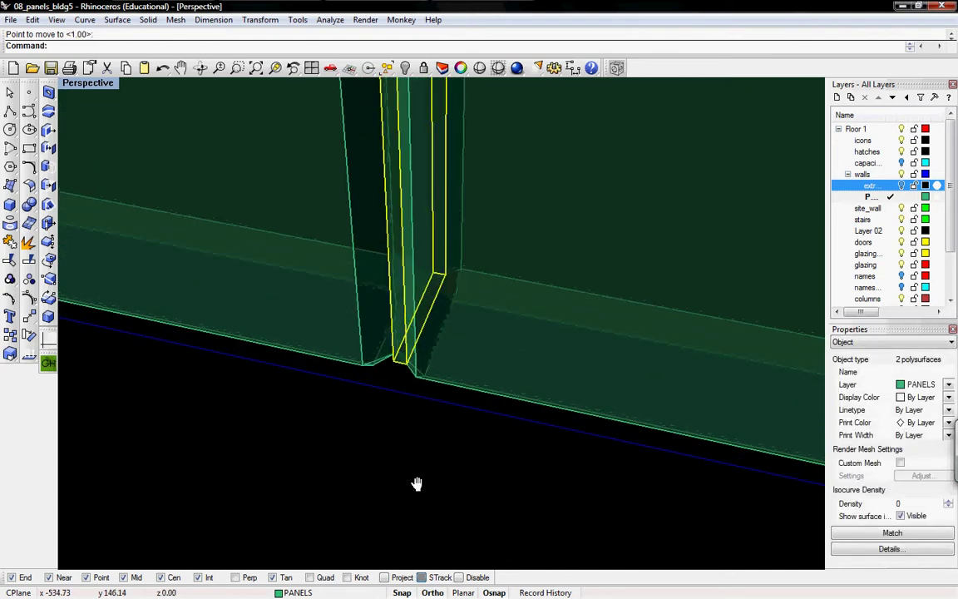
scroll(412, 465, "down", 5)
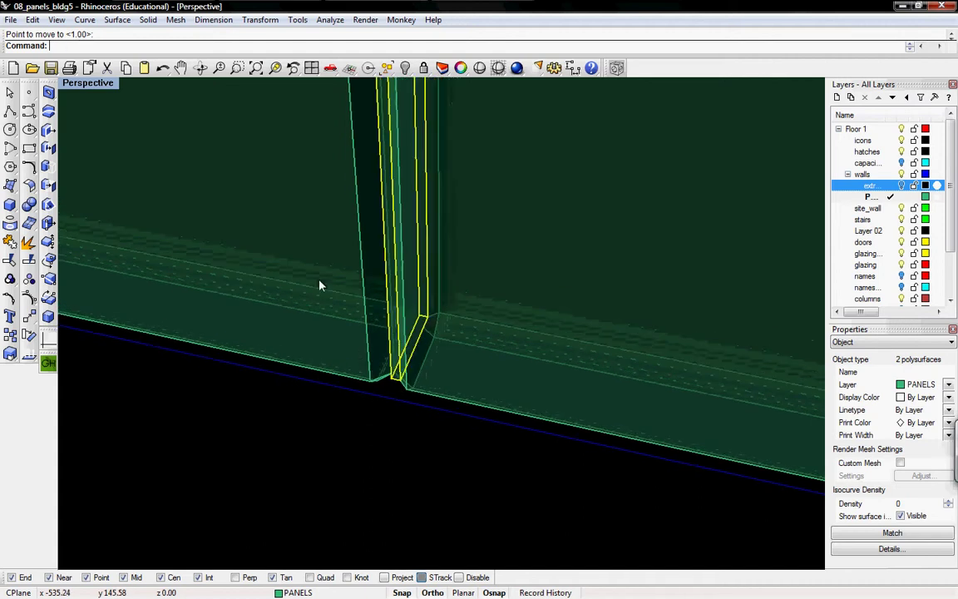
- Move the other joint box straight down from its bottom corner so it lines up beside the first at the panels' bottom chamfer
left_click(274, 67)
right_click_drag(371, 156, 376, 186, "shift")
scroll(431, 328, "up", 5)
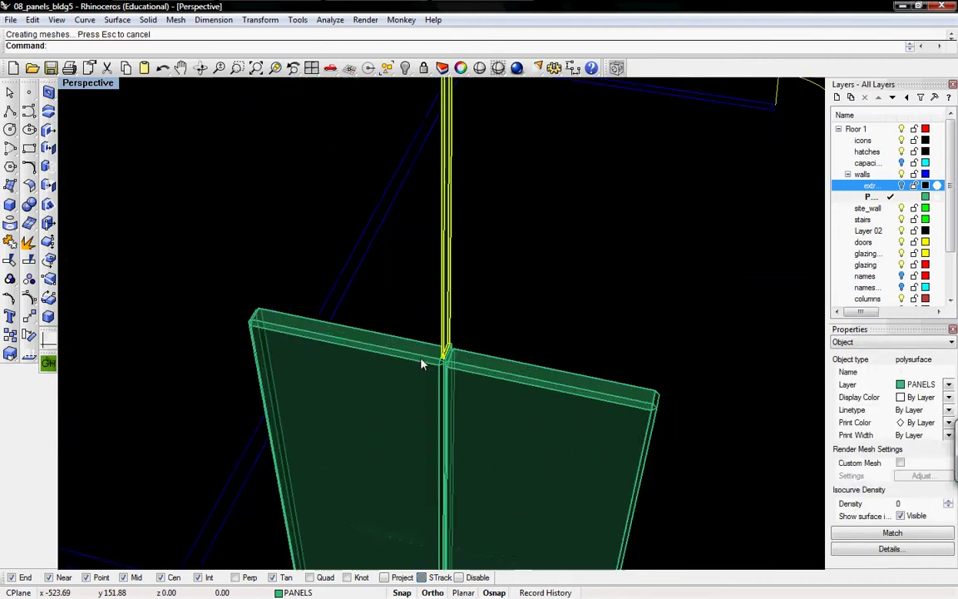
scroll(443, 366, "up", 5)
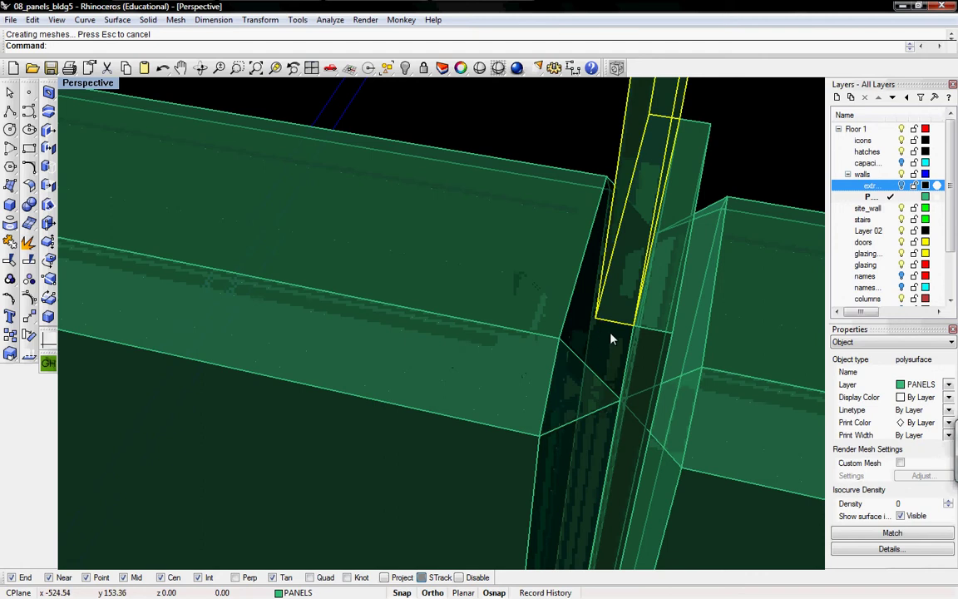
right_click_drag(611, 338, 403, 364)
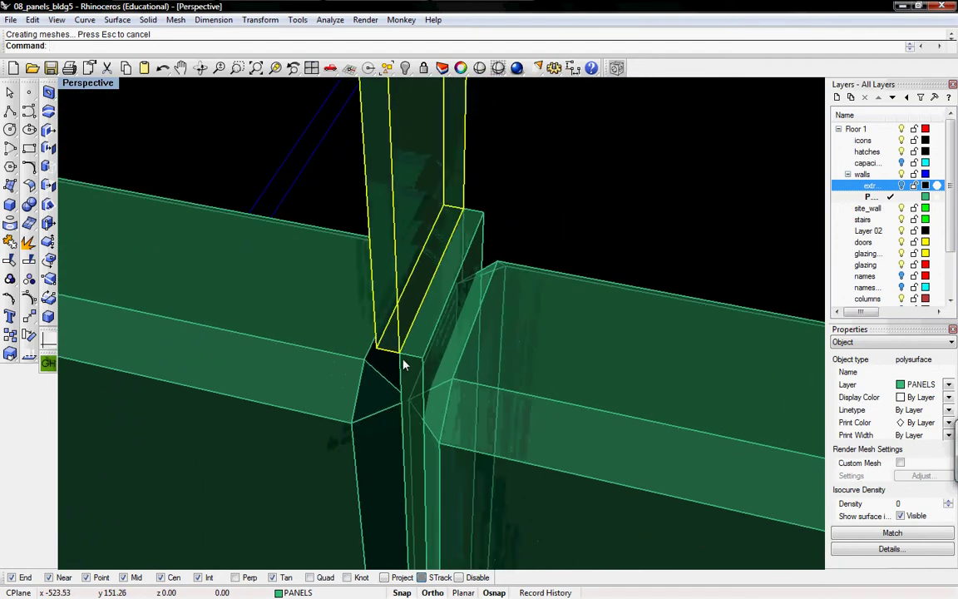
type("m")
key("Return")
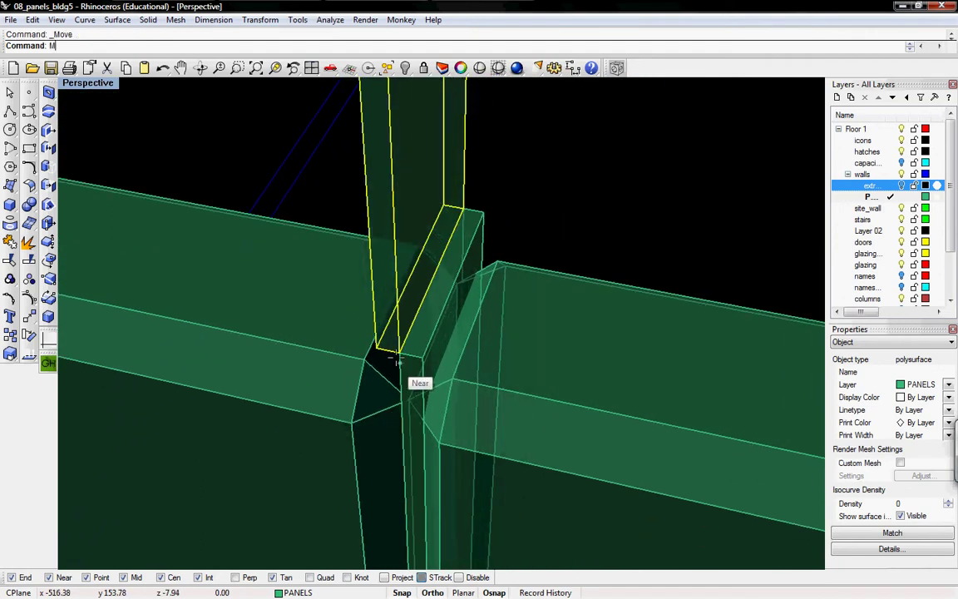
left_click(399, 354)
right_click_drag(441, 554, 435, 171, "shift")
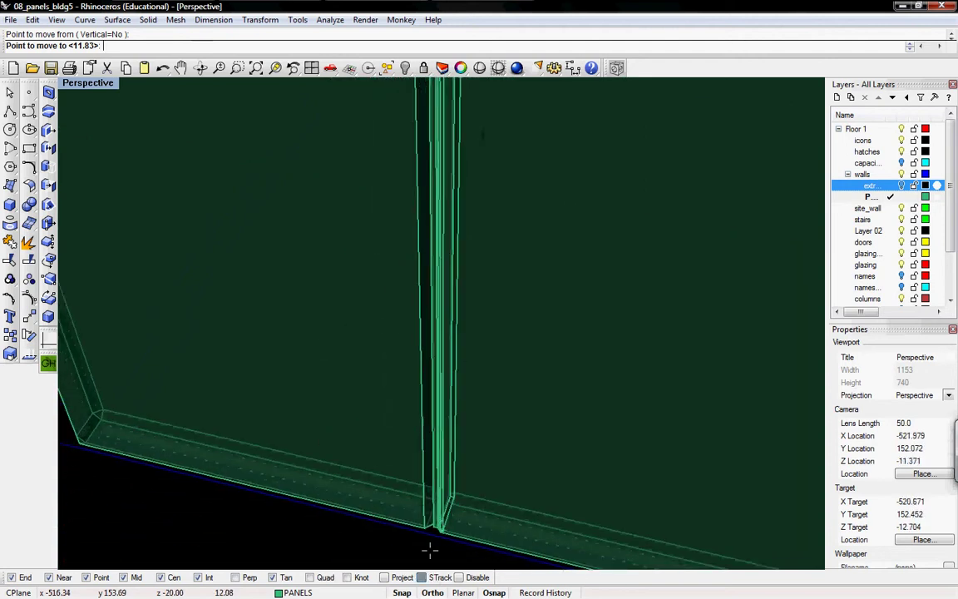
scroll(432, 521, "up", 14)
scroll(432, 523, "up", 8)
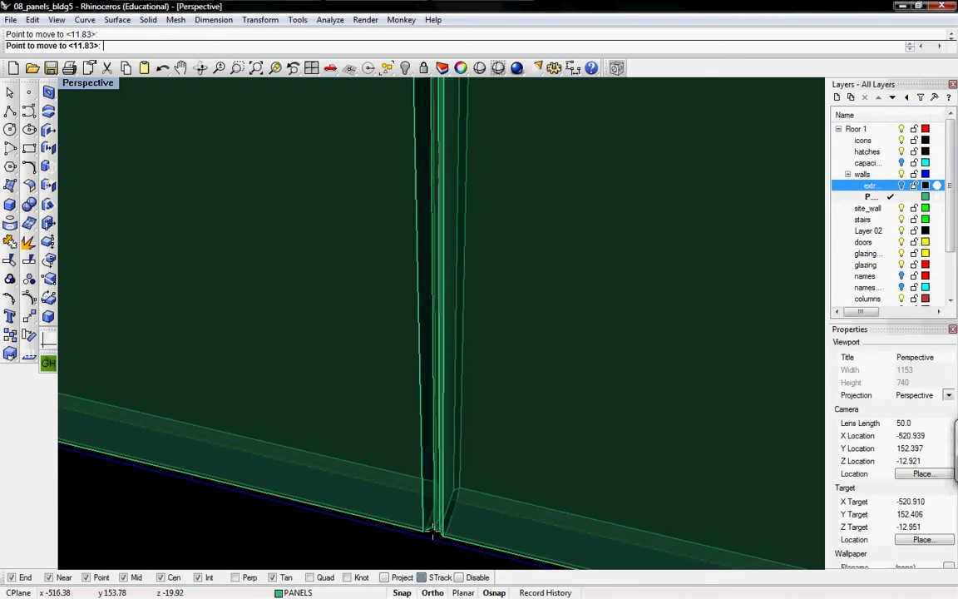
left_click(431, 536)
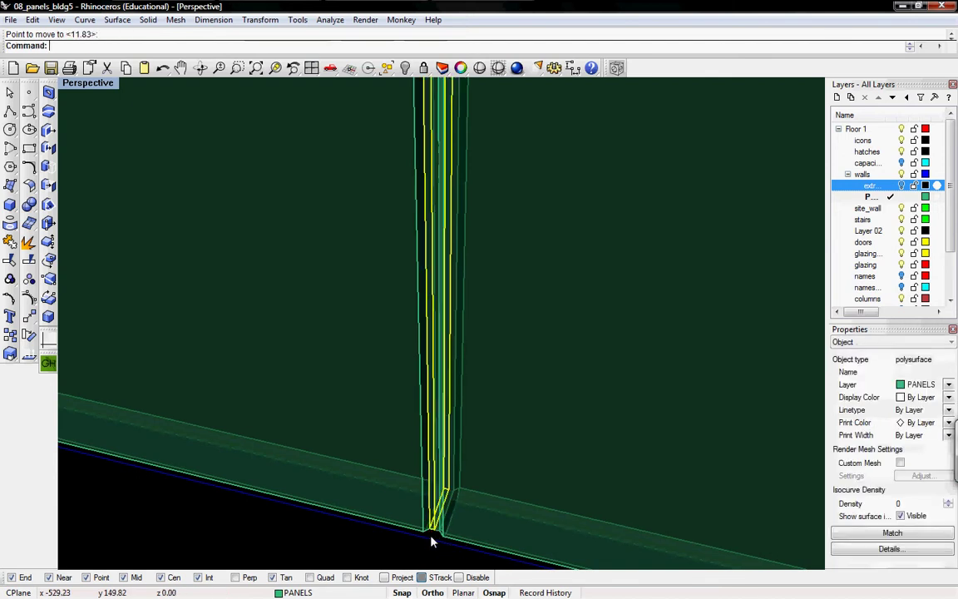
- Inspect the base of the joint in the Perspective view, selecting both panels to compare them with the boxes
left_click(277, 69)
scroll(400, 308, "up", 8)
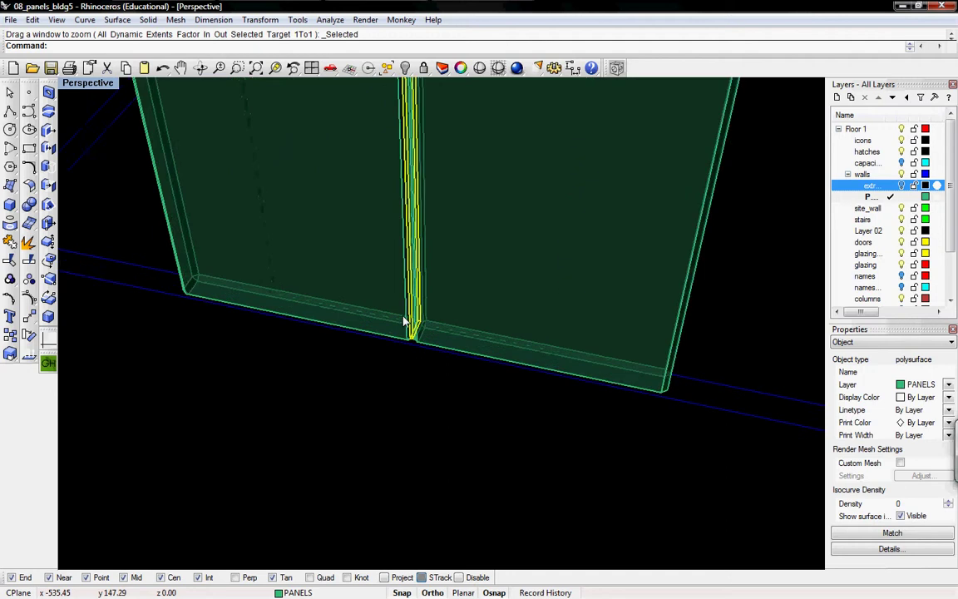
scroll(408, 349, "up", 3)
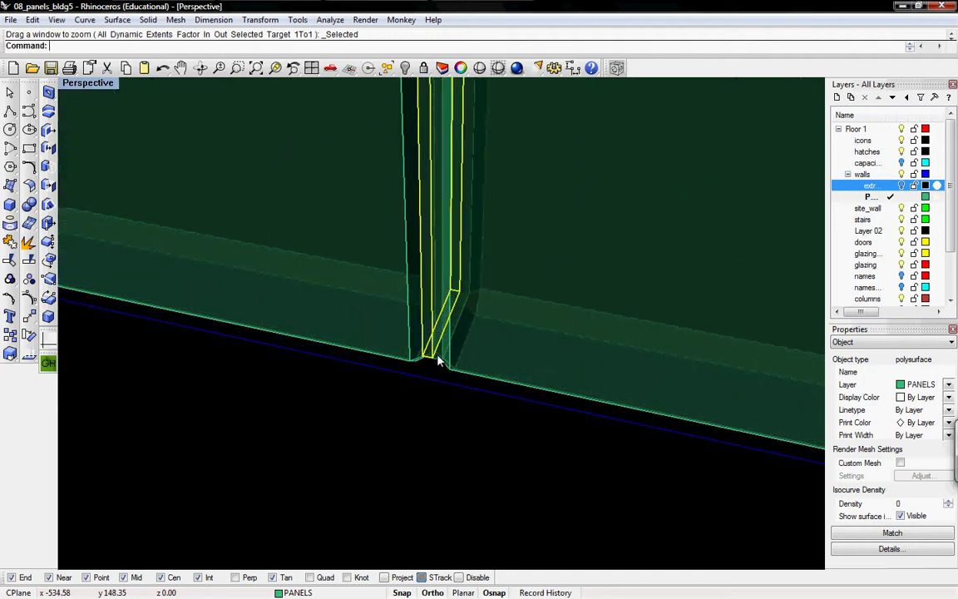
scroll(438, 361, "up", 3)
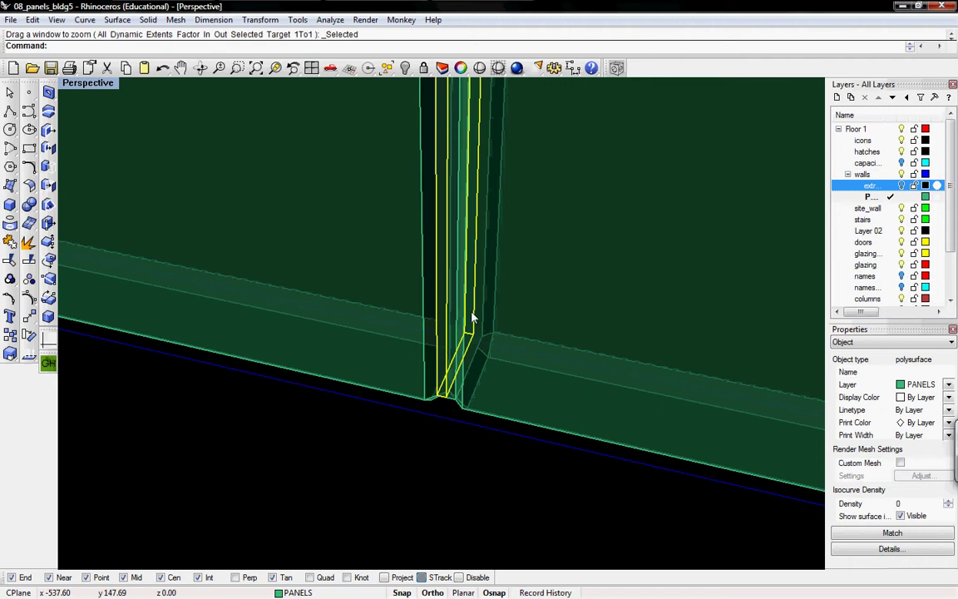
left_click(513, 299)
left_click(375, 225, "shift")
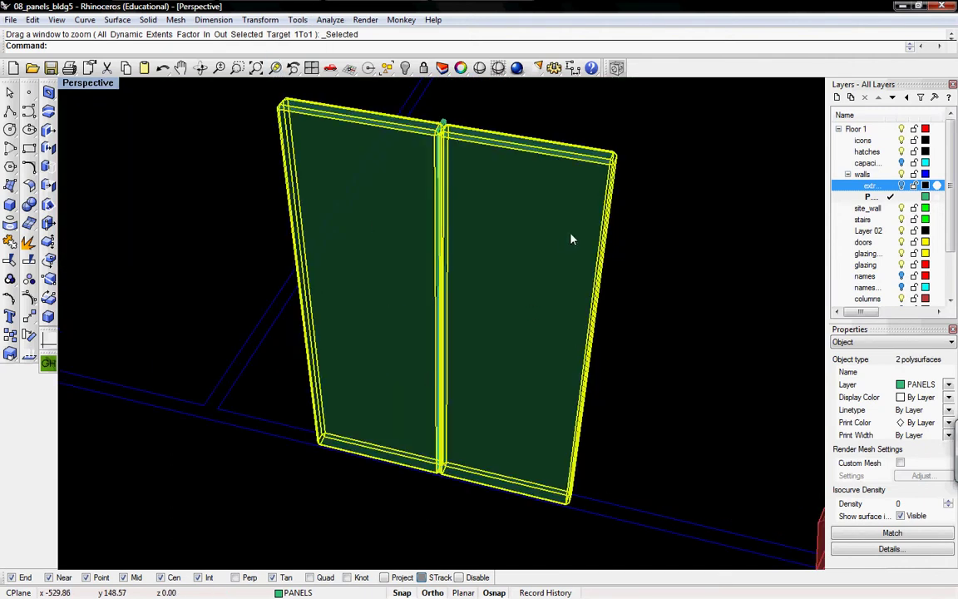
left_click(641, 281)
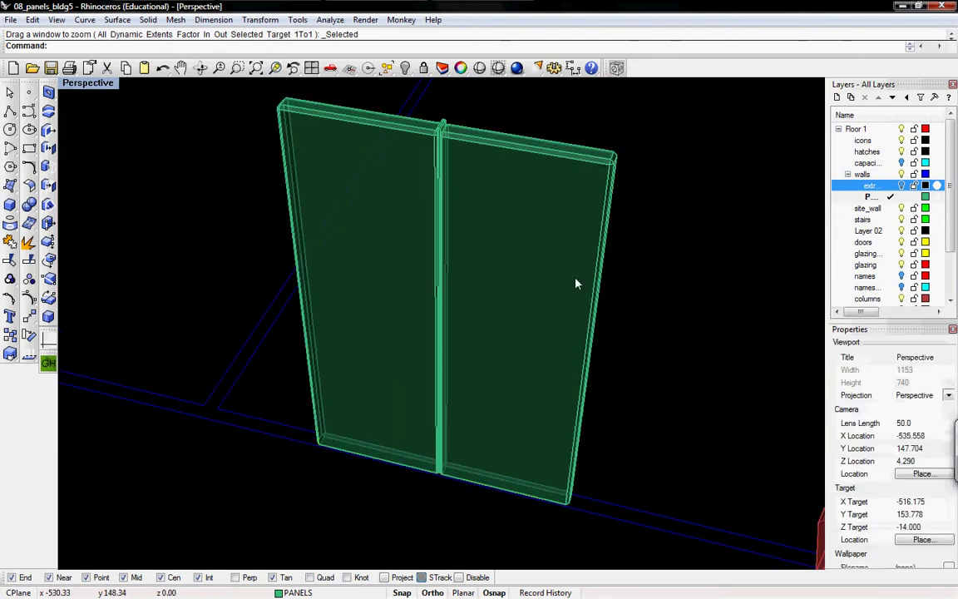
- Examine the joint boxes' fit between the panels in the Top view and their height relative to the panel tops in the Front view
right_click_drag(577, 282, 457, 206)
key("ctrl+F1")
right_click_drag(401, 288, 412, 287)
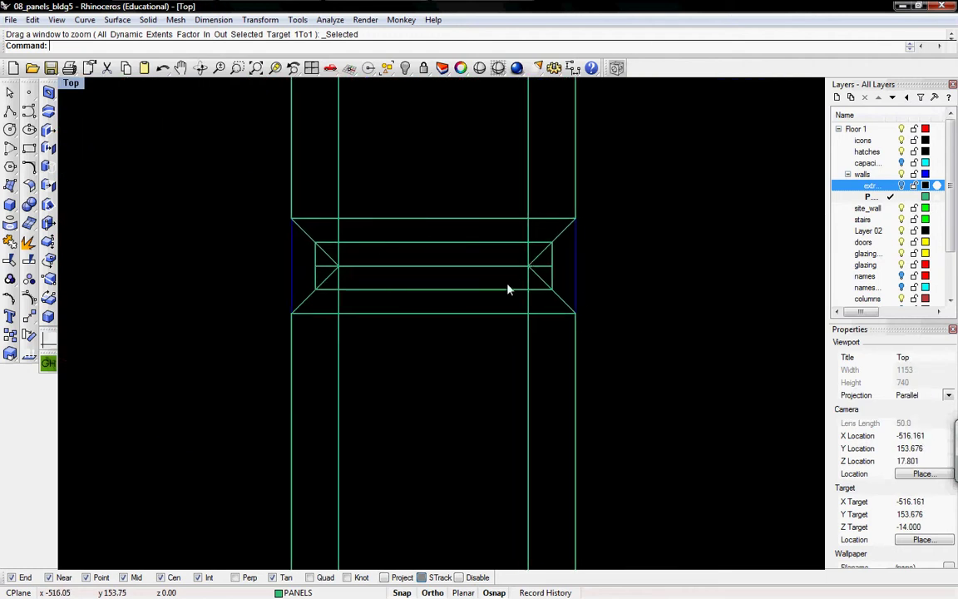
scroll(396, 279, "down", 10)
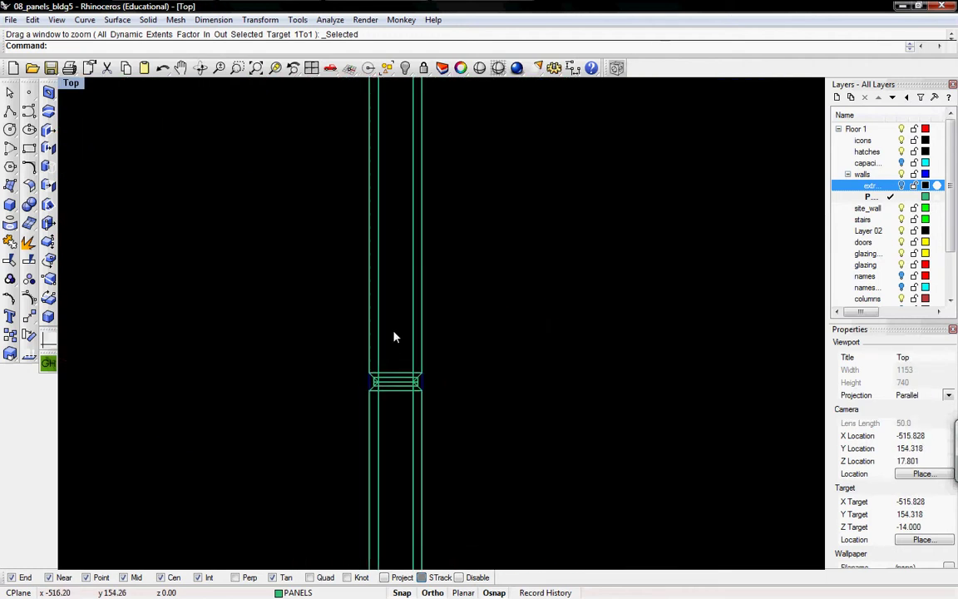
right_click_drag(388, 237, 383, 291)
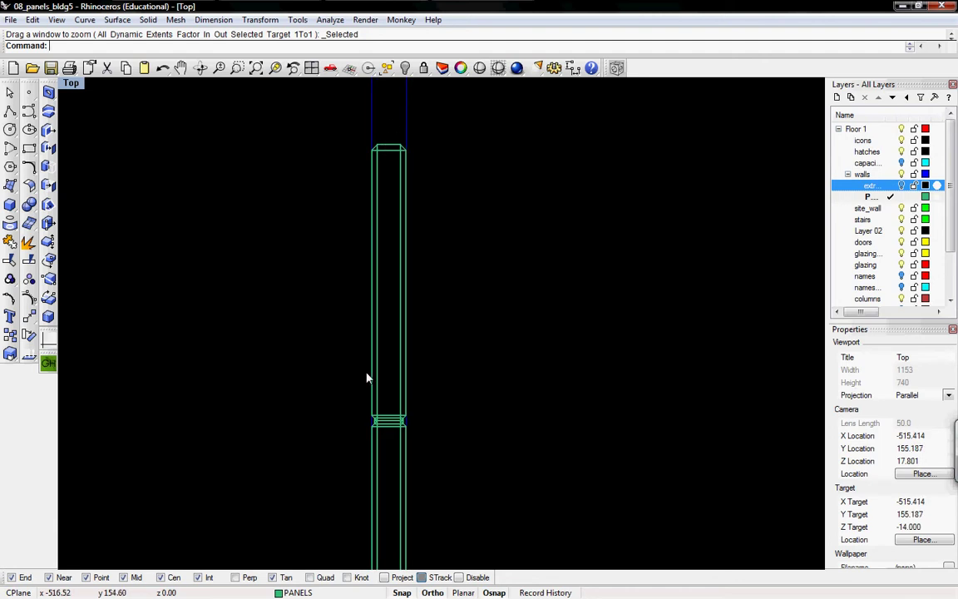
key("ctrl+F2")
scroll(491, 427, "up", 10)
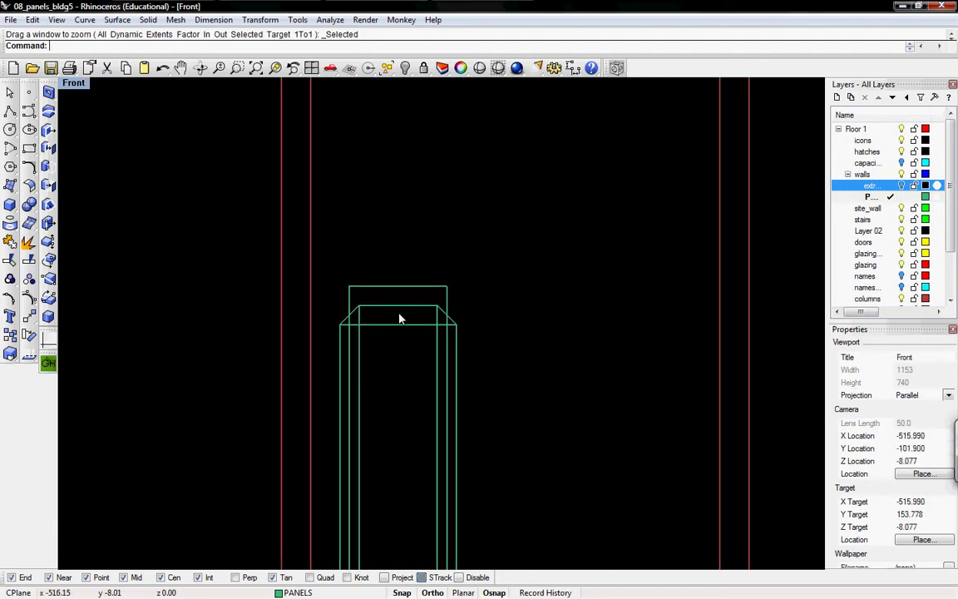
right_click_drag(399, 318, 415, 322)
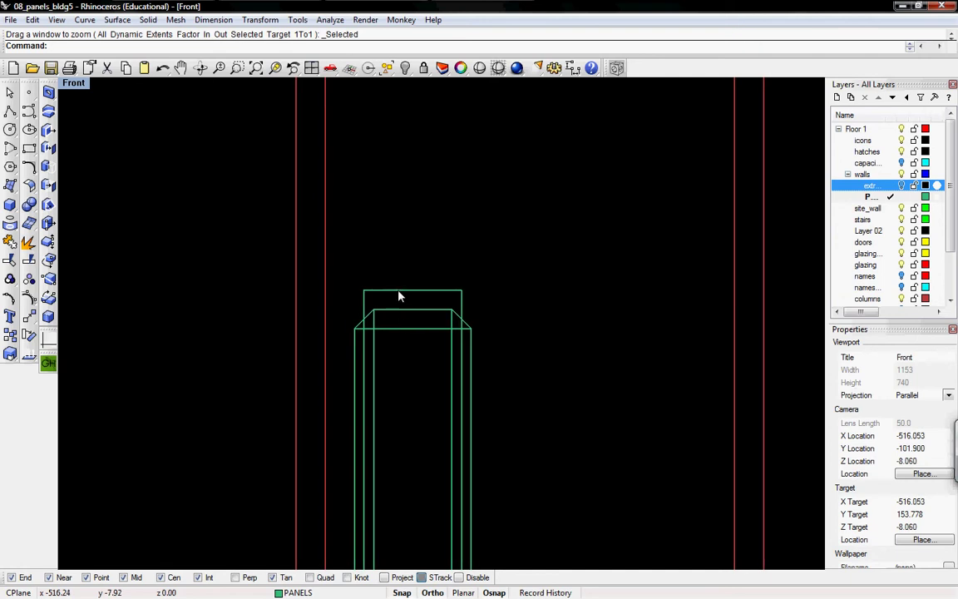
left_click(398, 296)
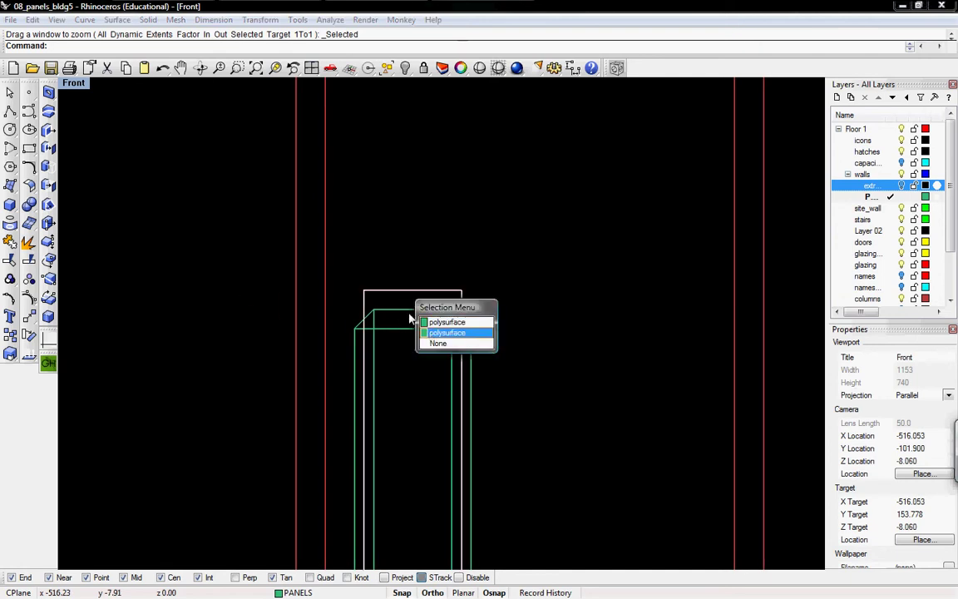
left_click(440, 332)
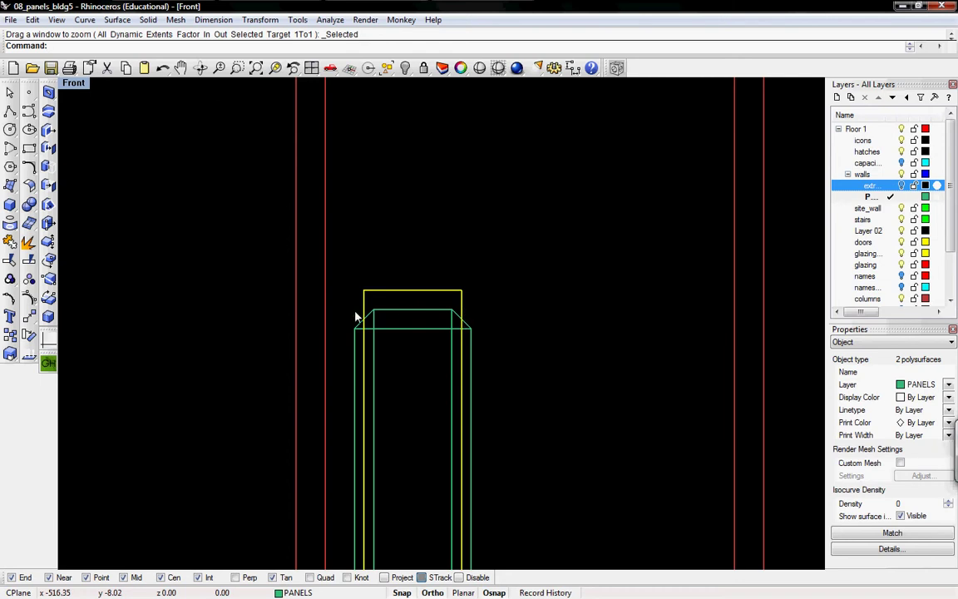
left_click(254, 303)
right_click_drag(373, 349, 365, 183)
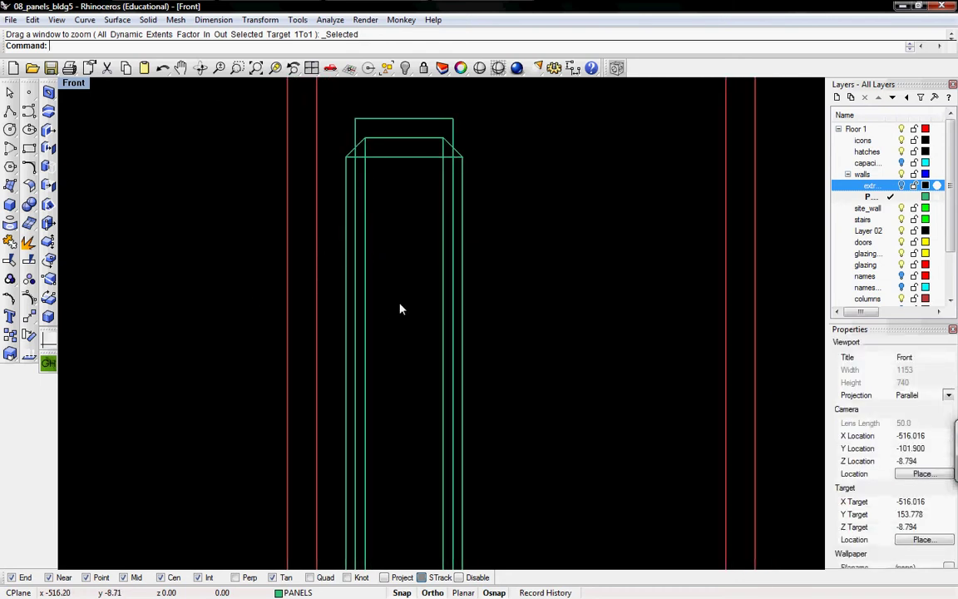
- In the Right view, select both joint boxes and move them straight down from the bottom chamfer line to the panels' bottom edge
key("ctrl+F3")
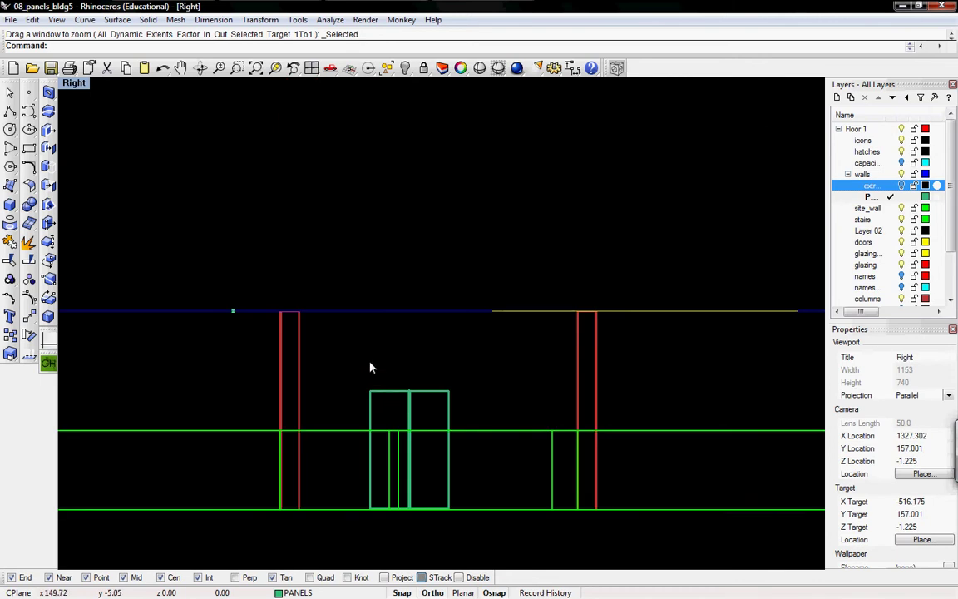
right_click_drag(416, 397, 425, 267)
scroll(430, 282, "up", 16)
scroll(408, 265, "down", 4)
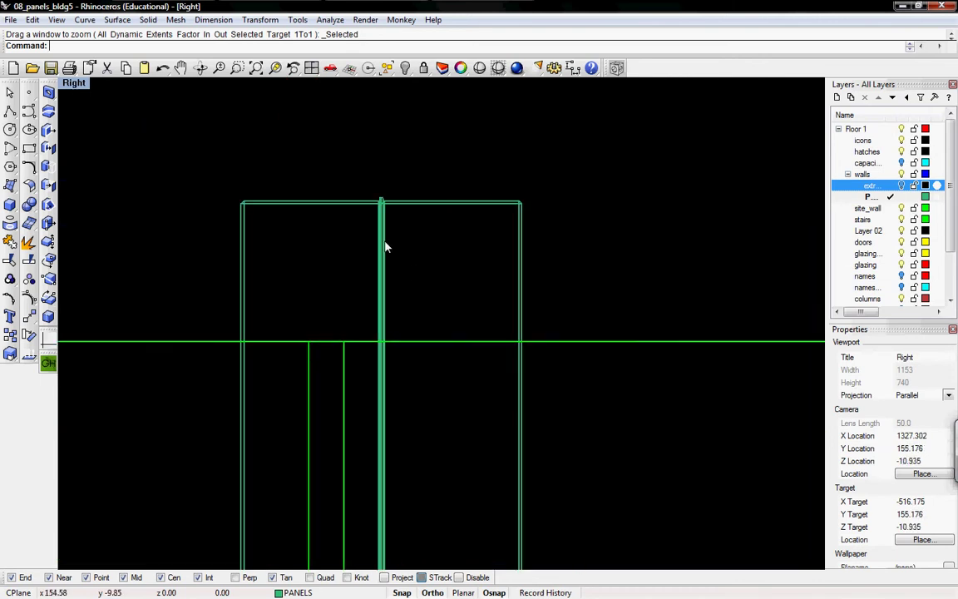
scroll(383, 208, "up", 6)
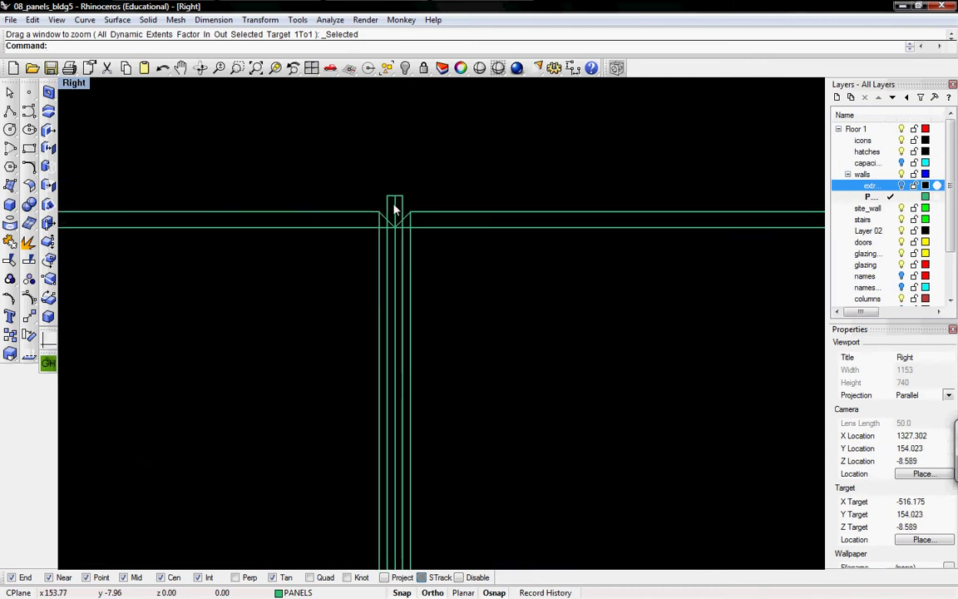
left_click(395, 210)
left_click(428, 243)
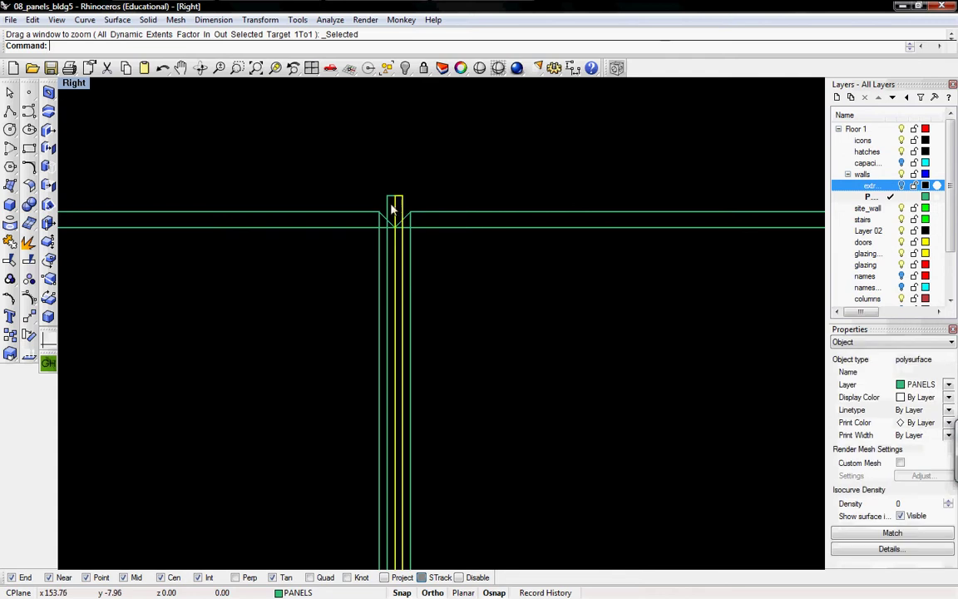
left_click(388, 204, "shift")
right_click_drag(441, 317, 428, 186)
scroll(388, 379, "up", 8)
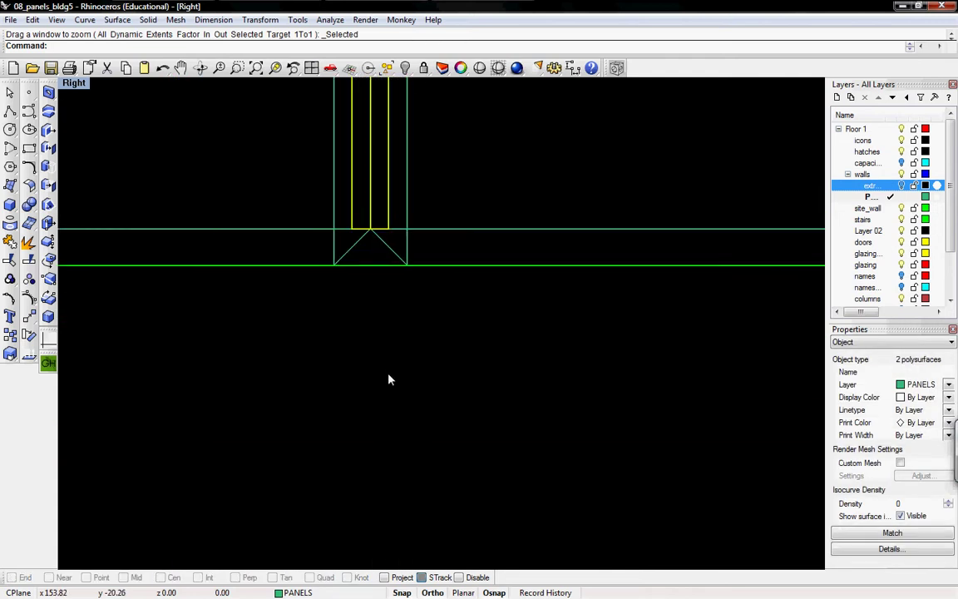
scroll(388, 379, "up", 2)
right_click_drag(374, 246, 381, 295)
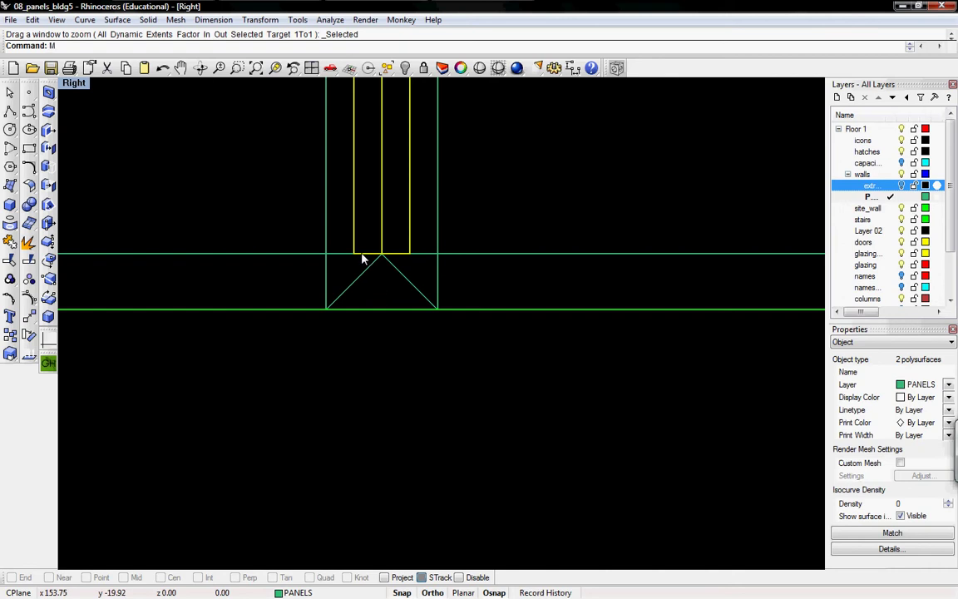
key("Return")
left_click(496, 253)
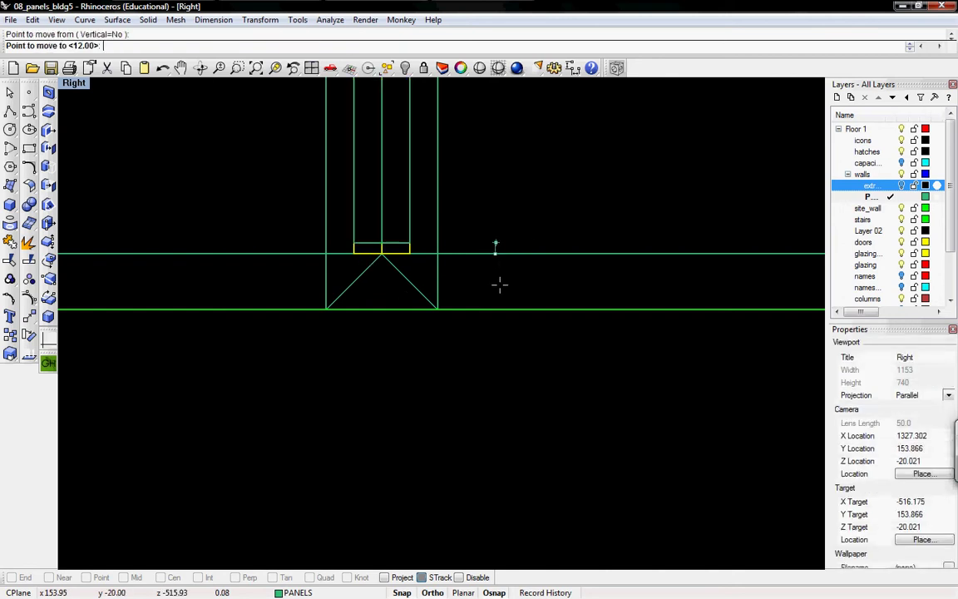
left_click(497, 306)
right_click_drag(400, 254, 407, 365)
scroll(404, 354, "down", 16)
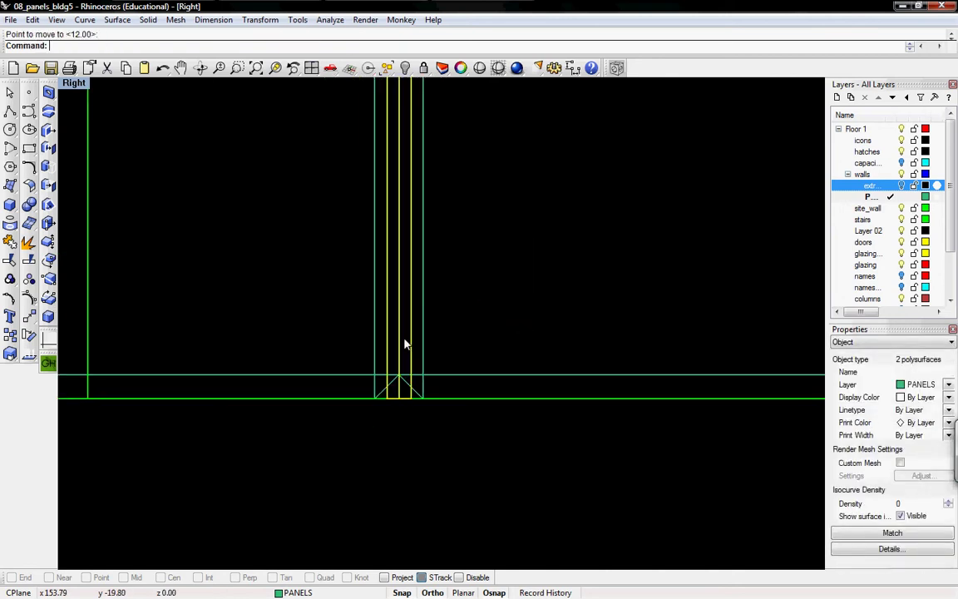
right_click_drag(415, 135, 436, 551)
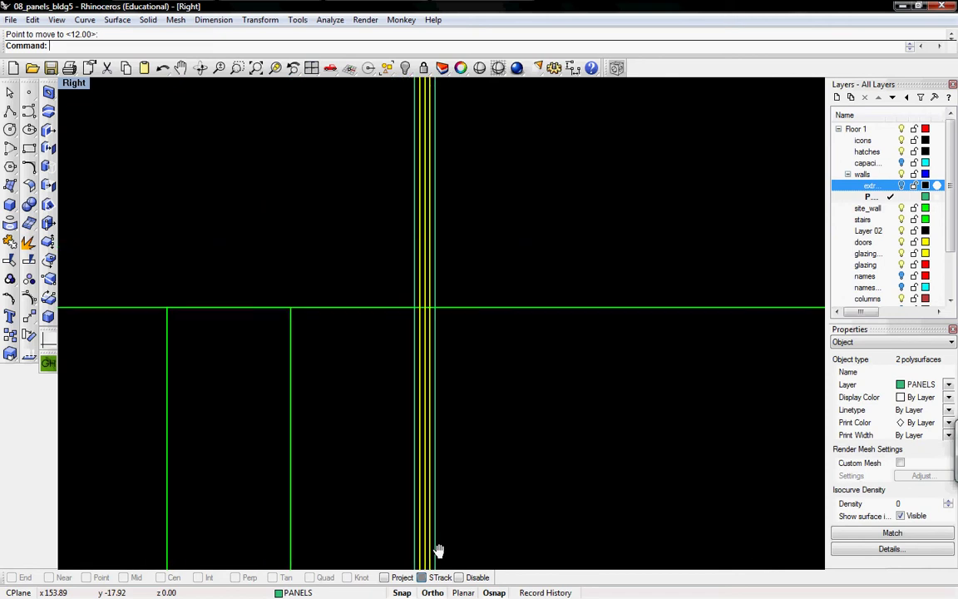
- In the Right view, copy the left joint box from the left panel's inner chamfer line to the matching chamfer line at the right panel's outer edge
right_click_drag(420, 197, 399, 547)
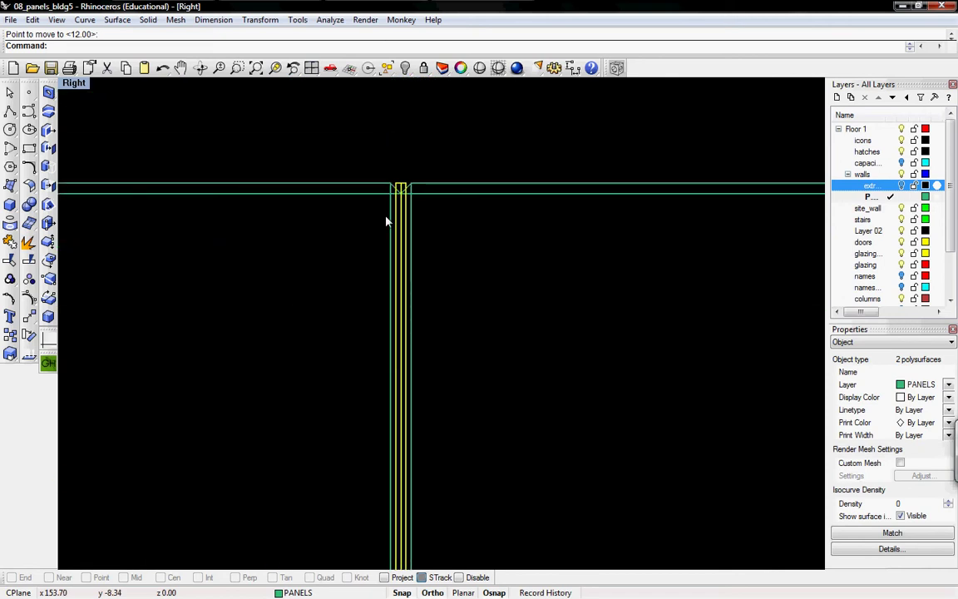
scroll(385, 198, "up", 13)
right_click_drag(458, 143, 415, 325)
scroll(416, 317, "down", 12)
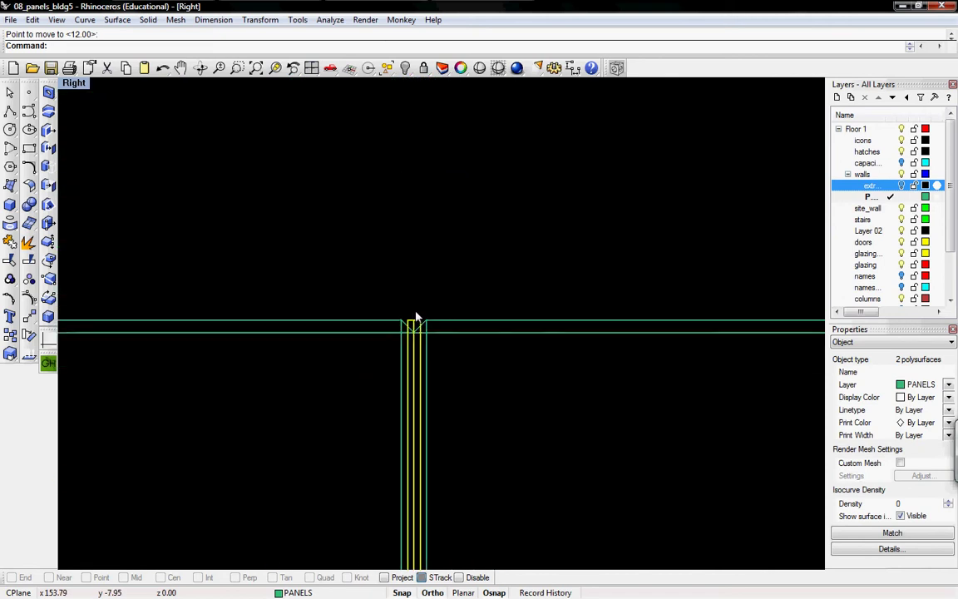
key("Escape")
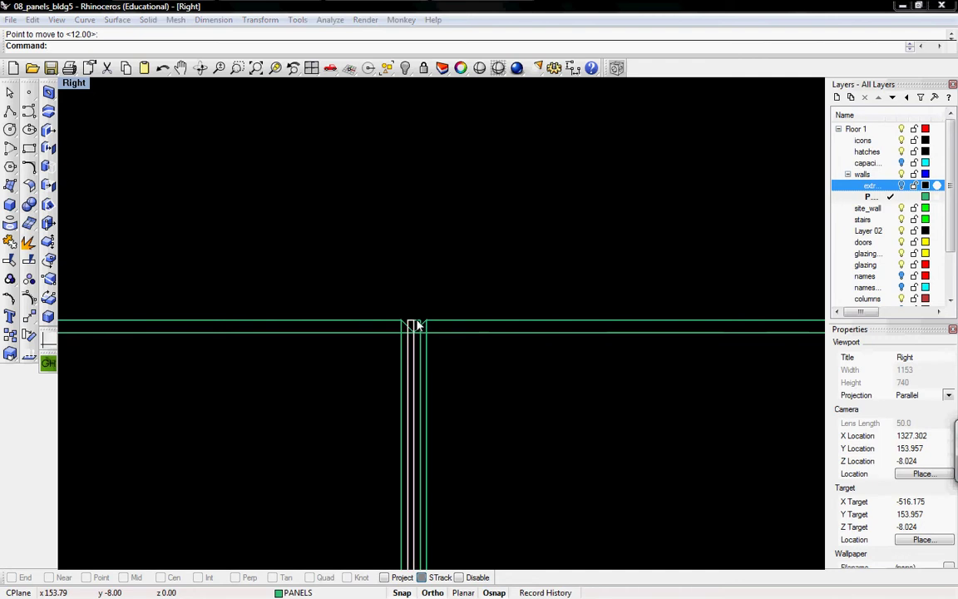
left_click(420, 334)
left_click(462, 354)
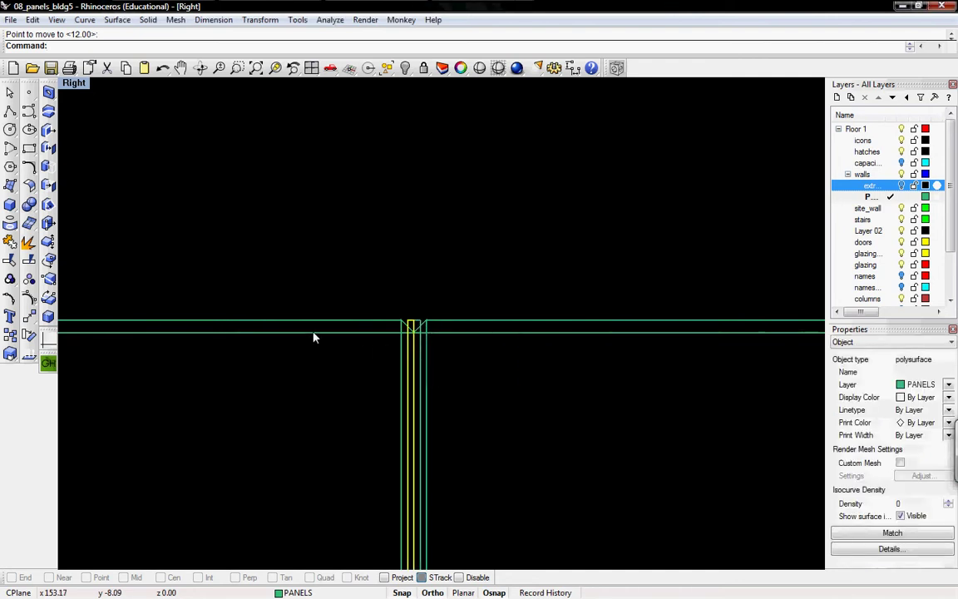
right_click_drag(311, 335, 409, 325)
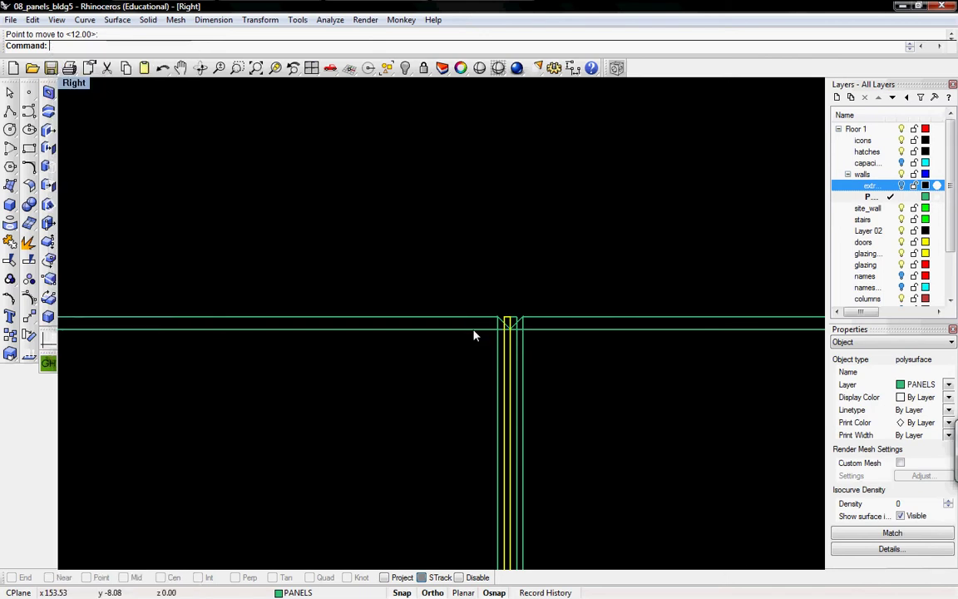
type("y")
key("Return")
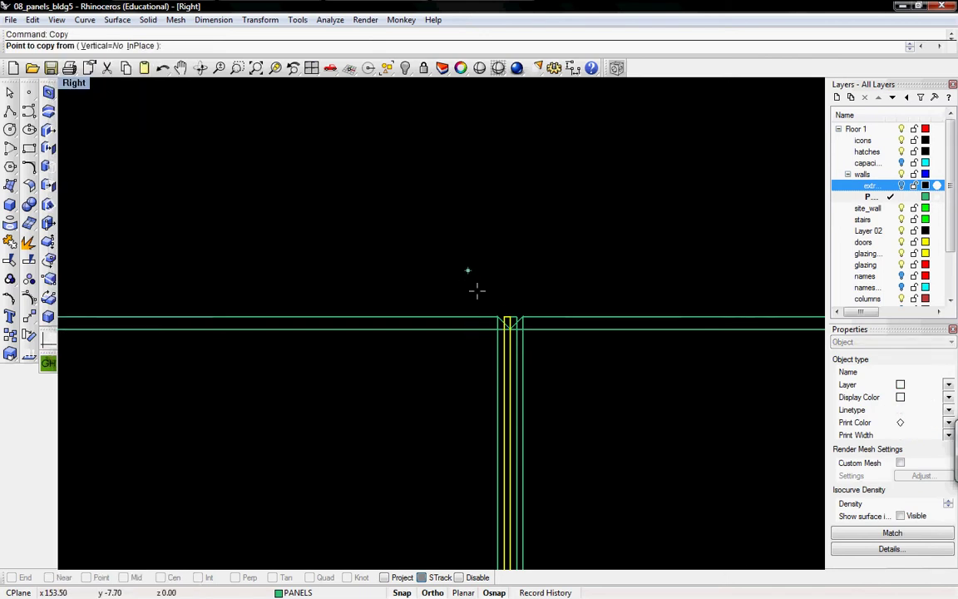
left_click(498, 328)
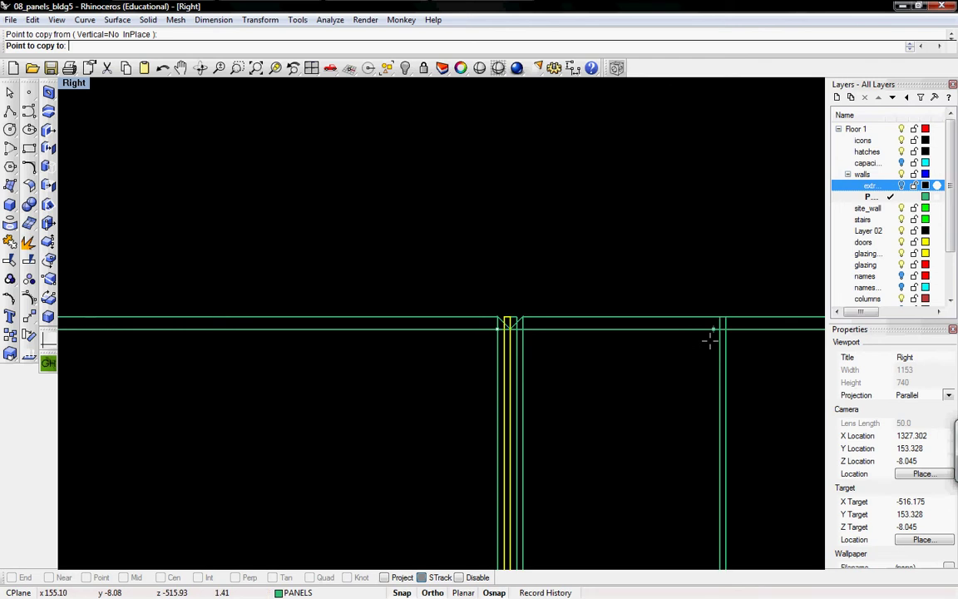
right_click_drag(630, 327, 2, 233)
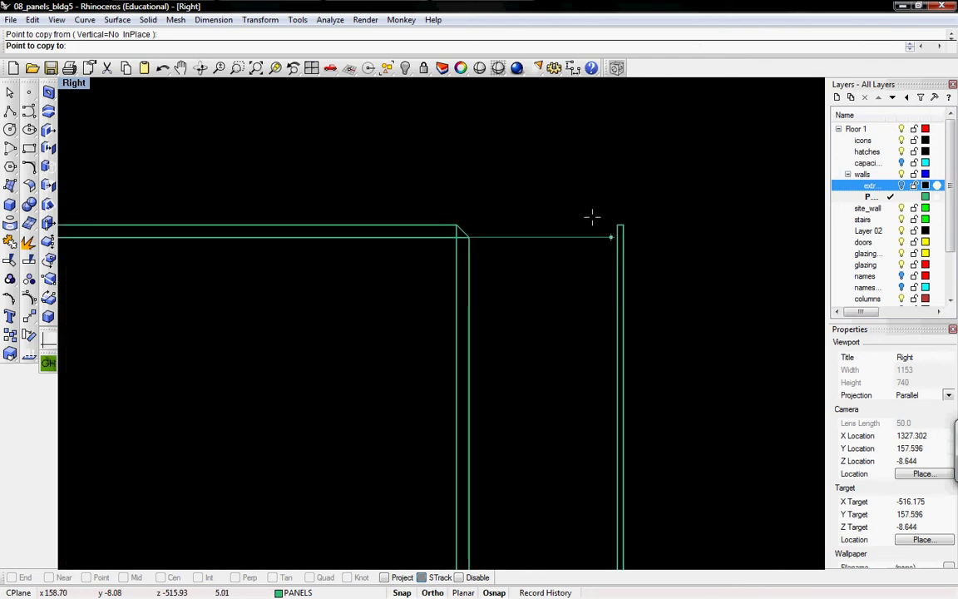
left_click(457, 237)
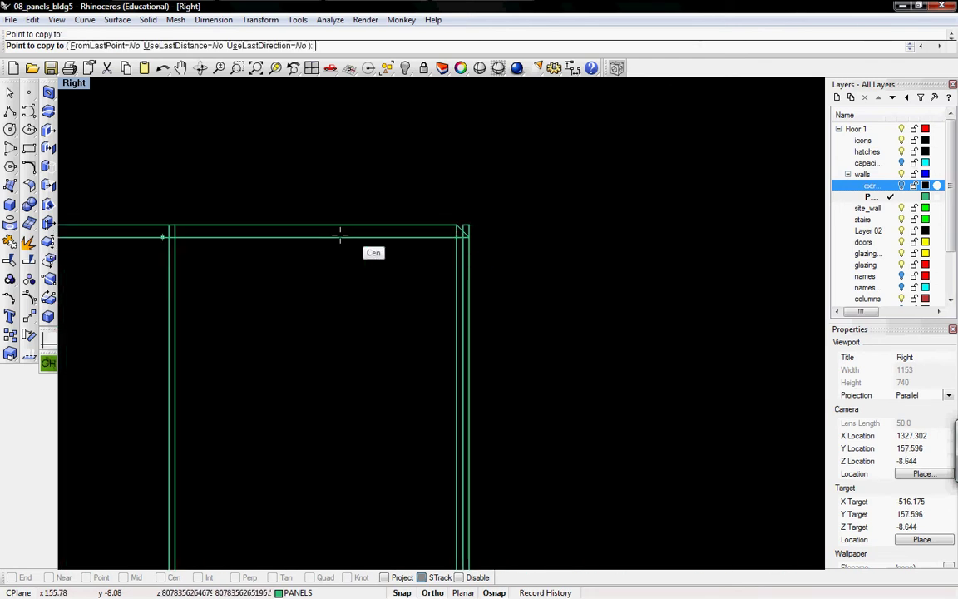
right_click_drag(390, 245, 410, 310)
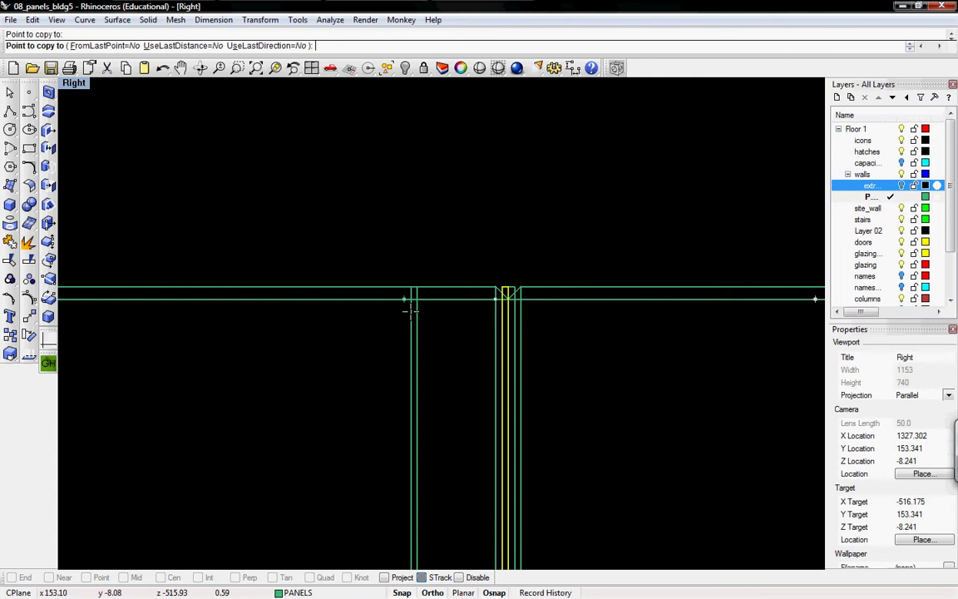
right_click(410, 311)
- Copy the right joint box from the right panel's inner chamfer line to the matching chamfer line at the left panel's outer edge
left_click(514, 290)
left_click(539, 321)
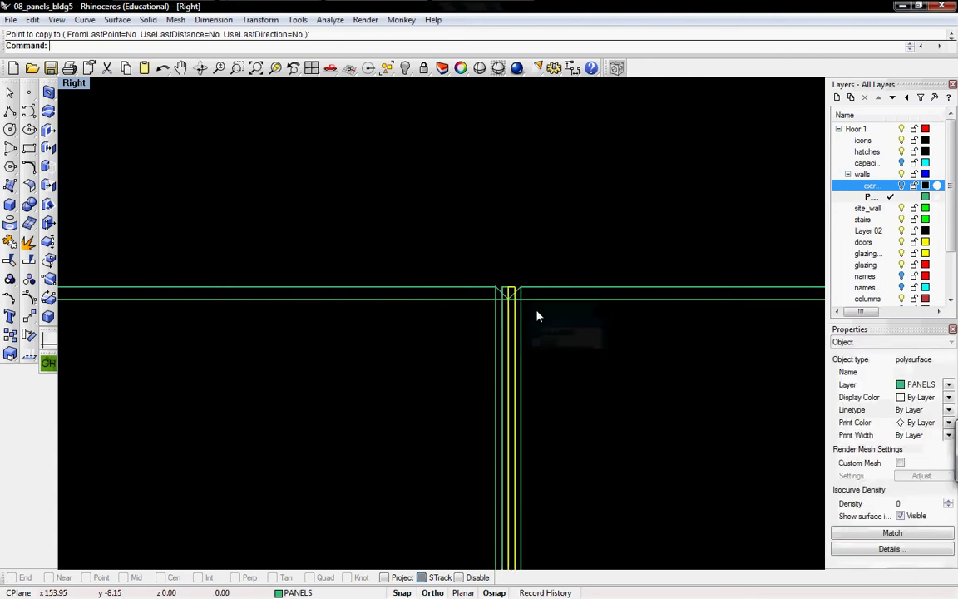
key("Return")
left_click(513, 297)
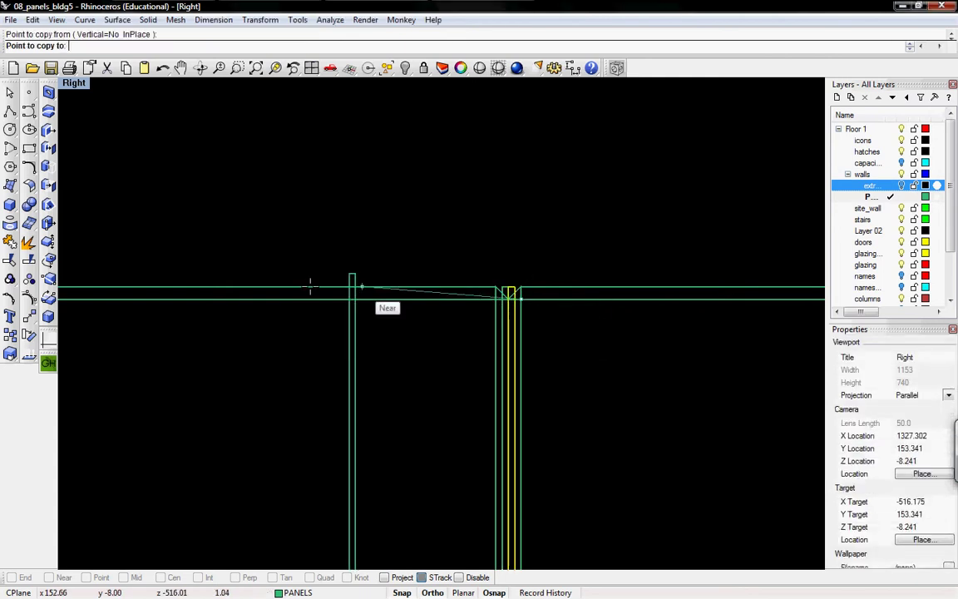
right_click_drag(212, 301, 663, 326)
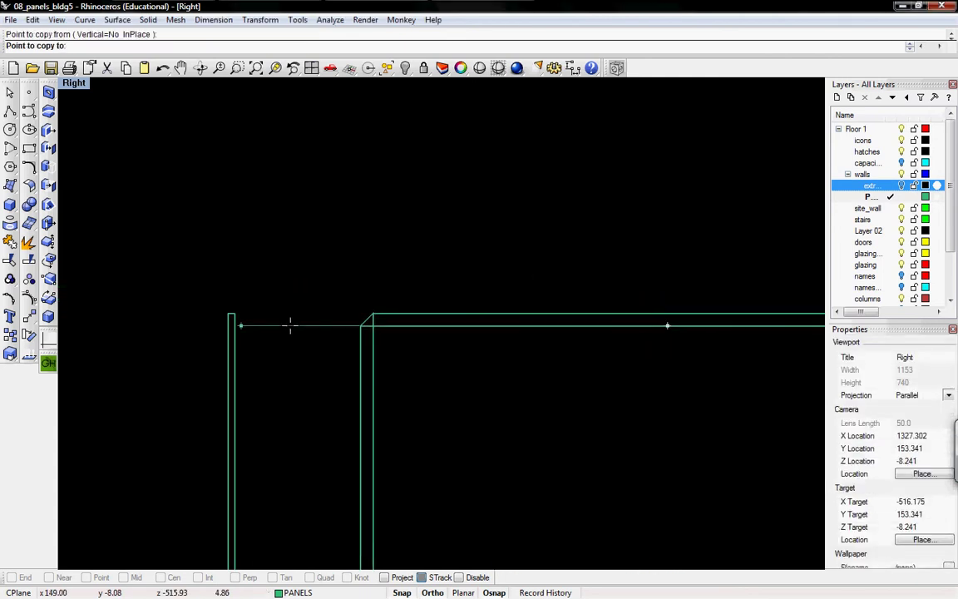
left_click(374, 326)
key("Return")
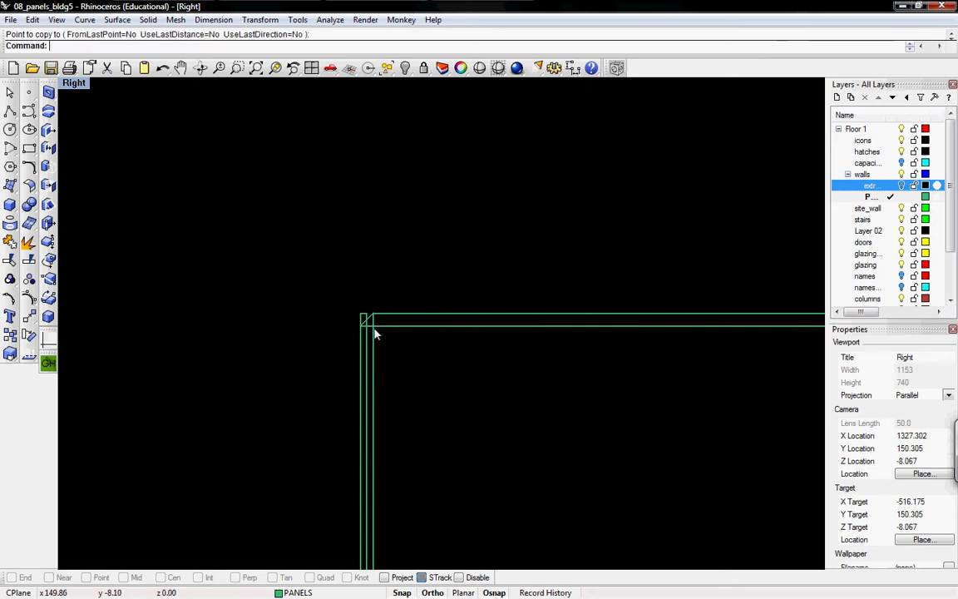
- Select the left box at the middle joint and examine how the joint boxes fit the chamfered edges along the full height of both panels
right_click_drag(415, 340, 344, 317)
right_click_drag(442, 329, 320, 333)
left_click(453, 230)
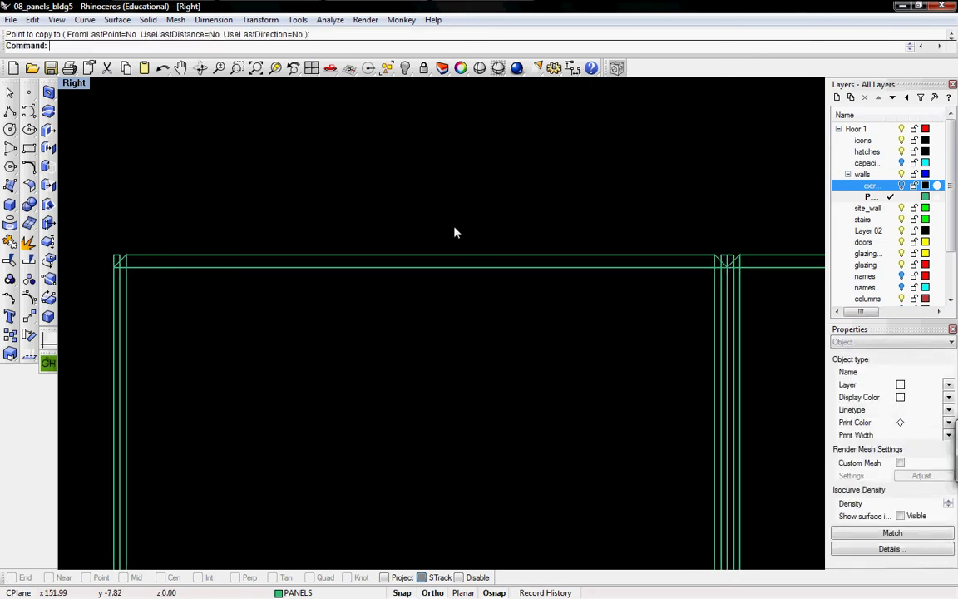
left_click(119, 261)
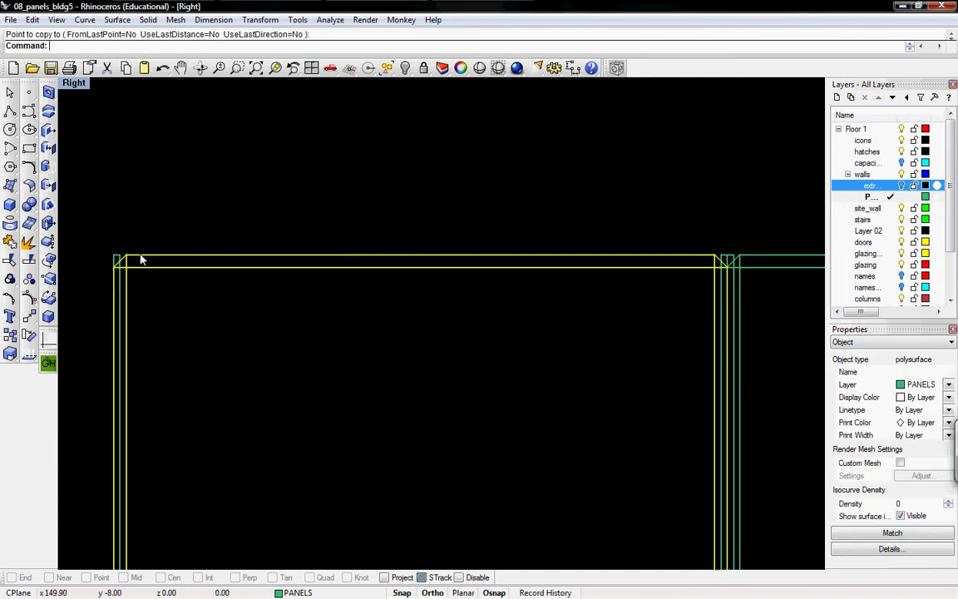
left_click(725, 260)
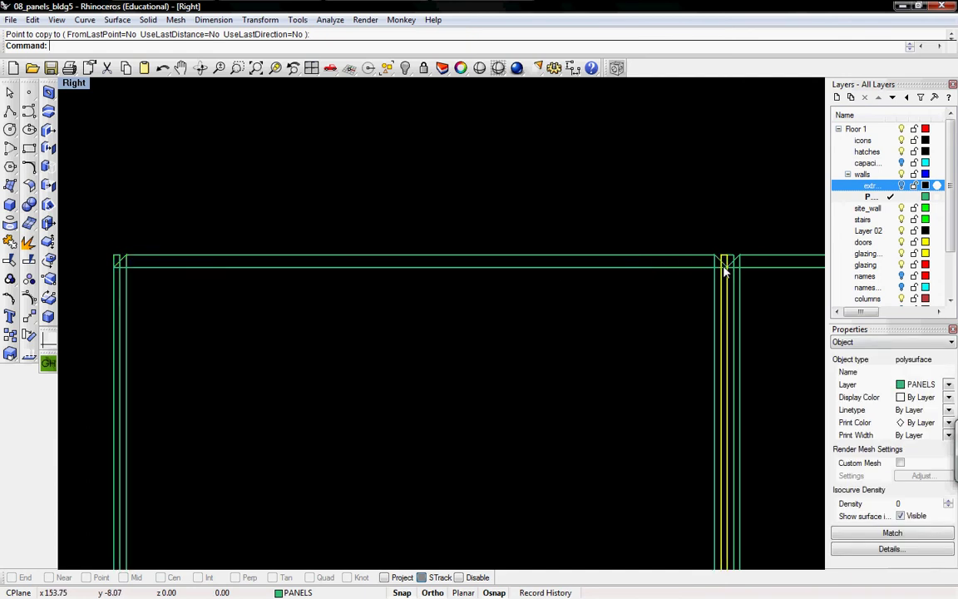
right_click_drag(706, 306, 695, 258)
scroll(695, 258, "down", 6)
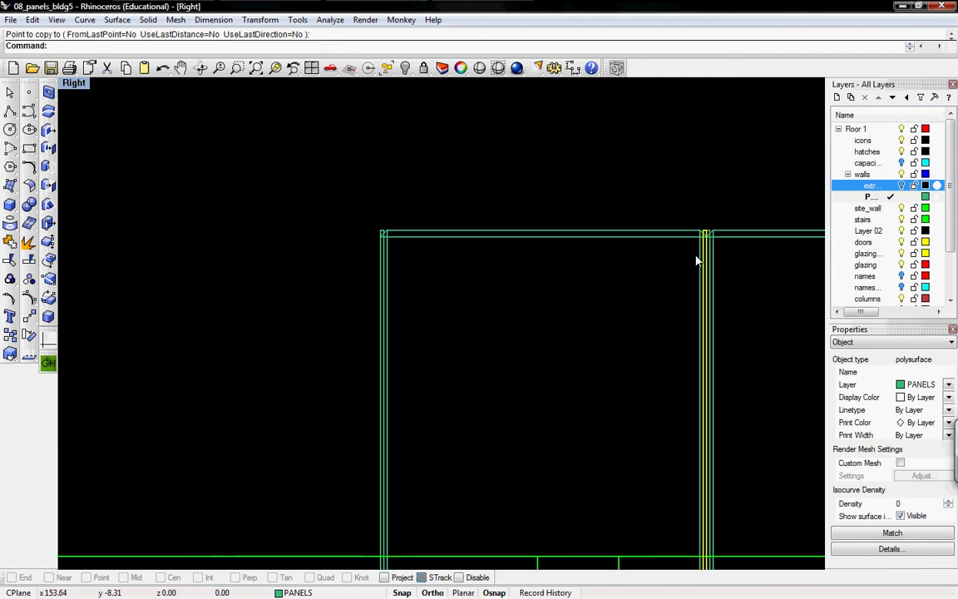
right_click_drag(634, 291, 573, 259)
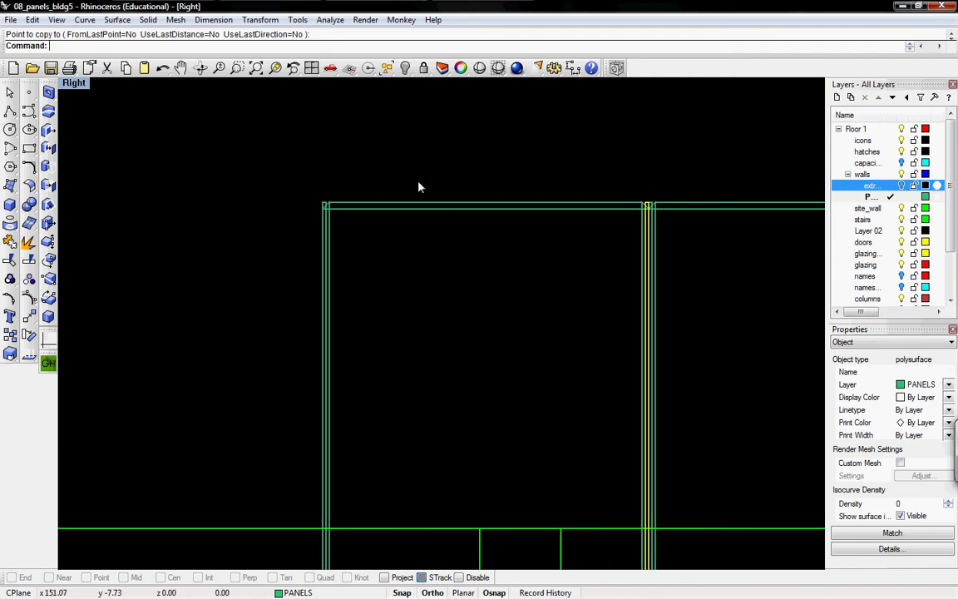
scroll(362, 199, "up", 3)
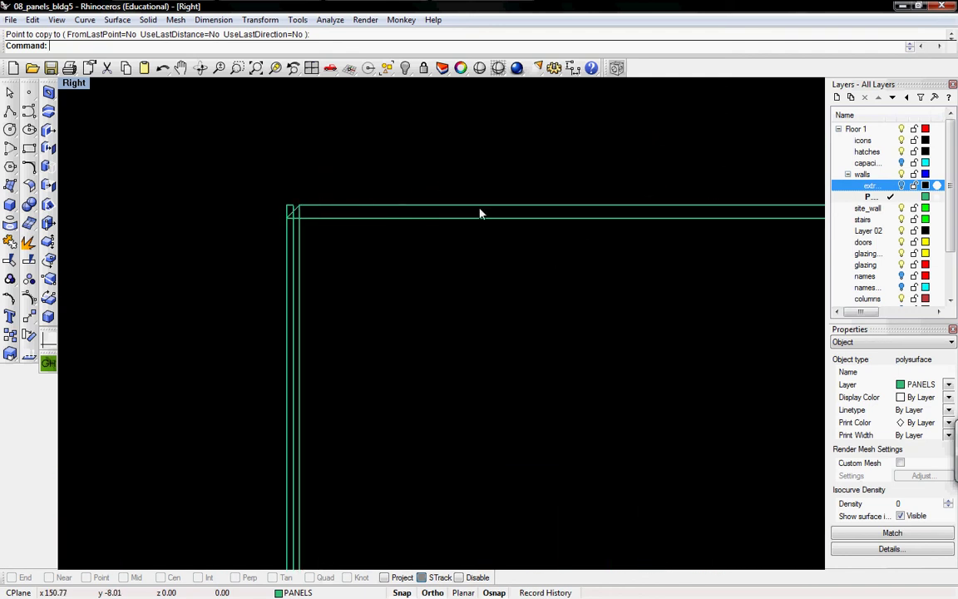
scroll(437, 154, "down", 2)
scroll(488, 221, "up", 1)
scroll(488, 221, "down", 2)
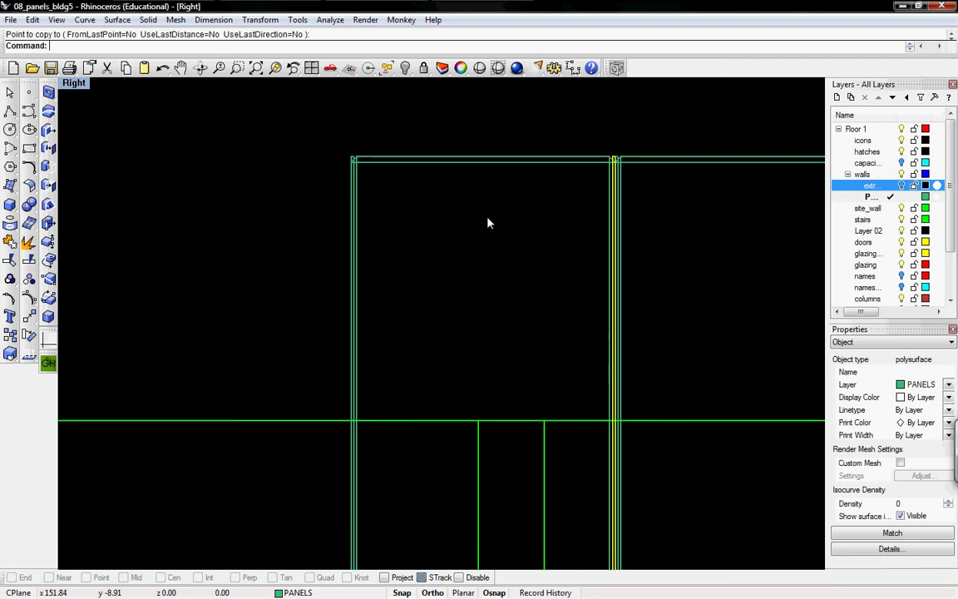
scroll(515, 257, "up", 1)
right_click_drag(515, 257, 445, 166)
scroll(445, 175, "down", 1)
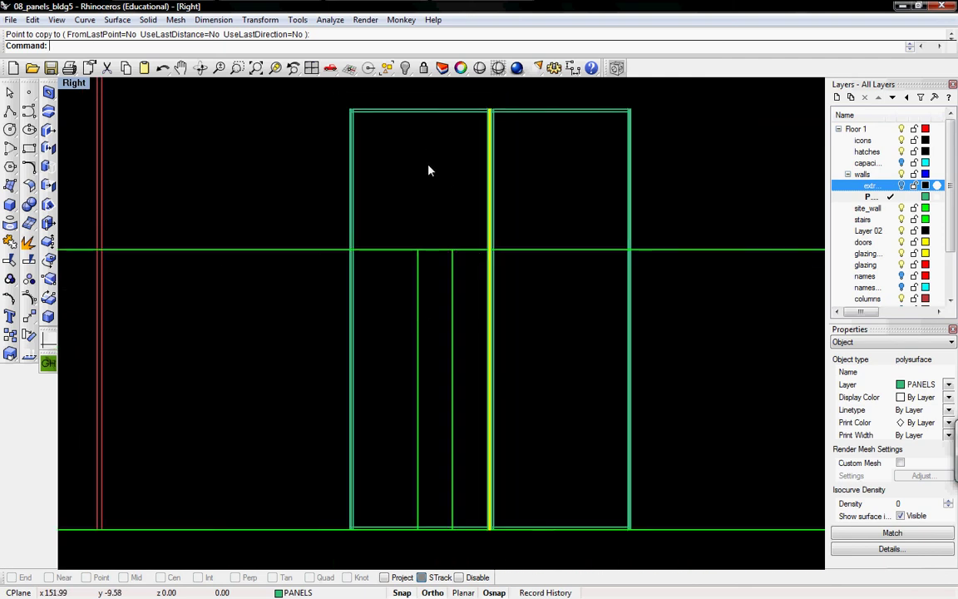
right_click_drag(384, 143, 339, 158)
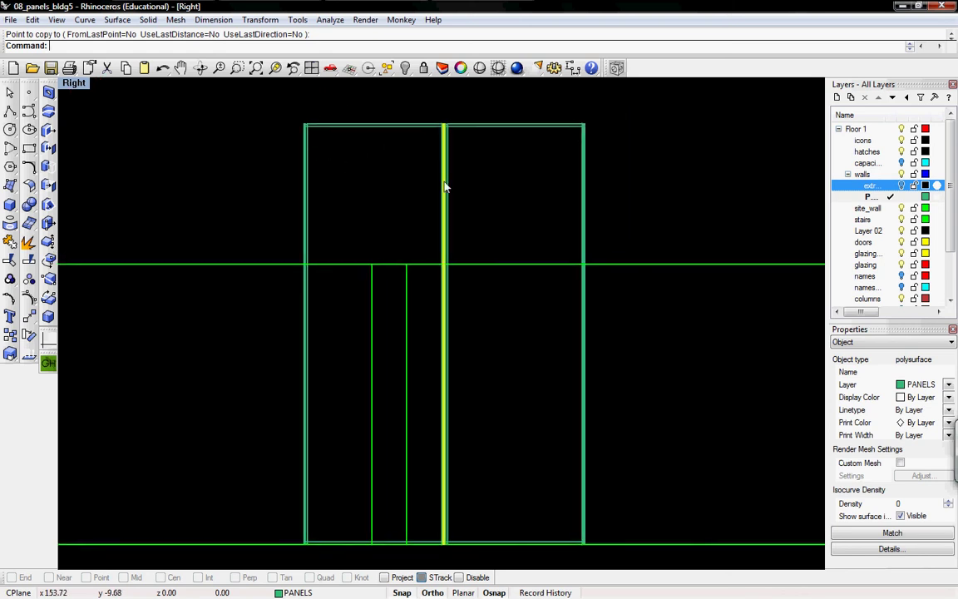